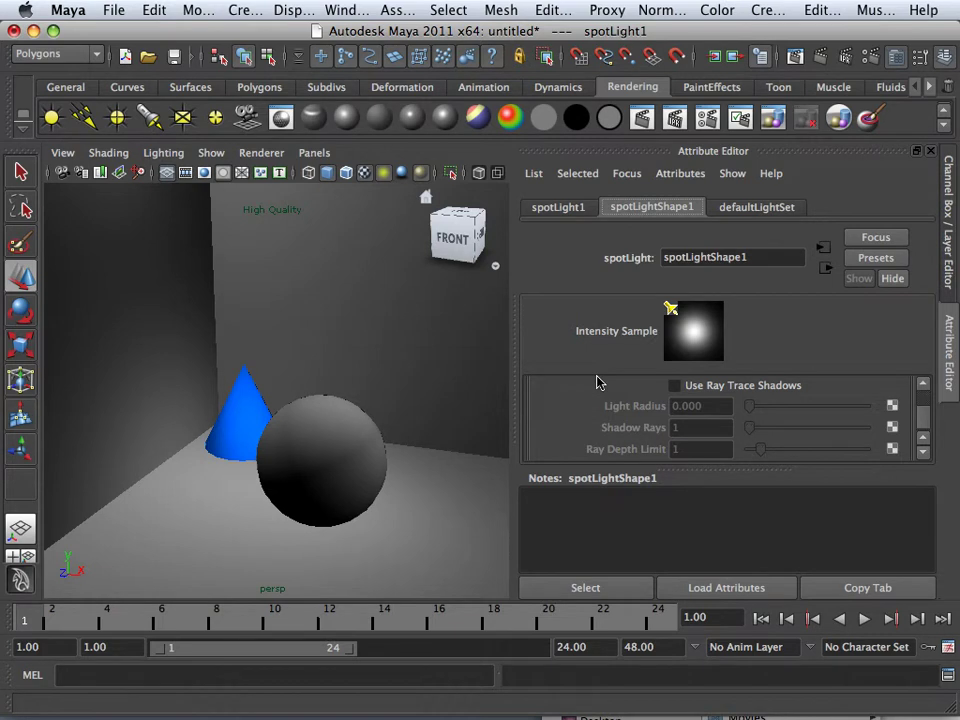
Step: Frame the cone and sphere in the viewport and turn on Use Depth Map Shadows
key("w")
key("a")
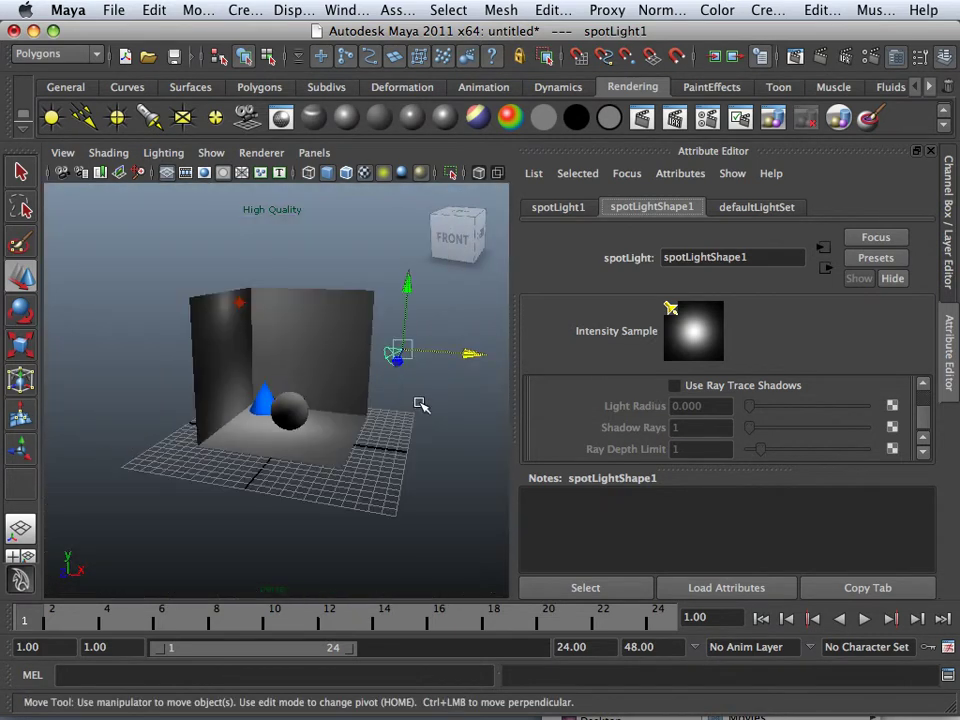
scroll(409, 384, "up", 3)
scroll(426, 371, "down", 3)
scroll(444, 356, "up", 2)
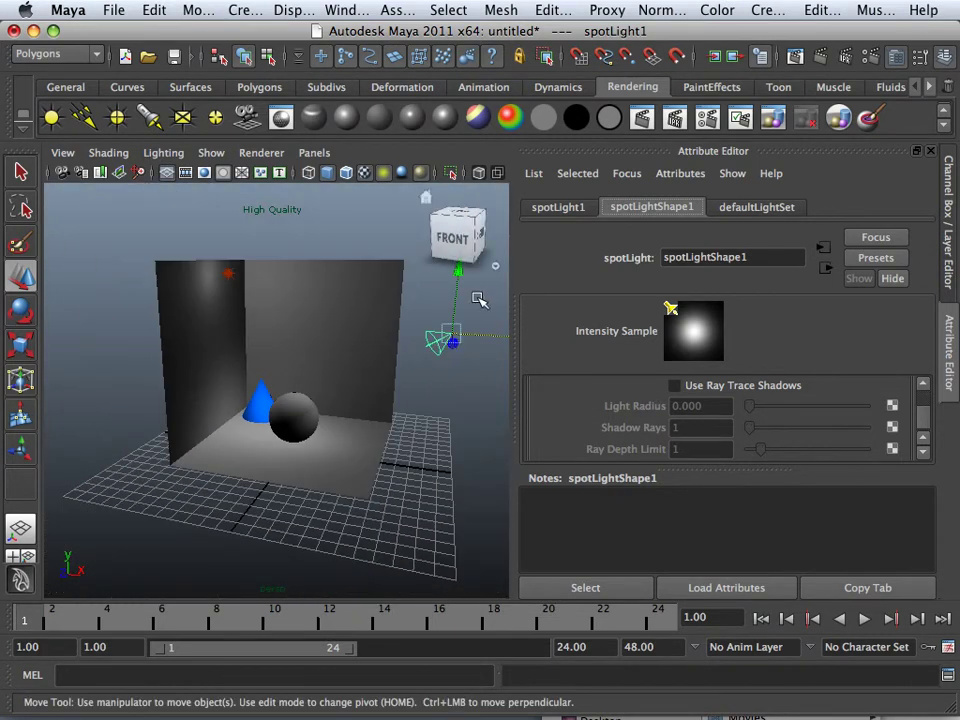
left_click_drag(418, 358, 375, 396, "alt")
scroll(365, 398, "up", 3)
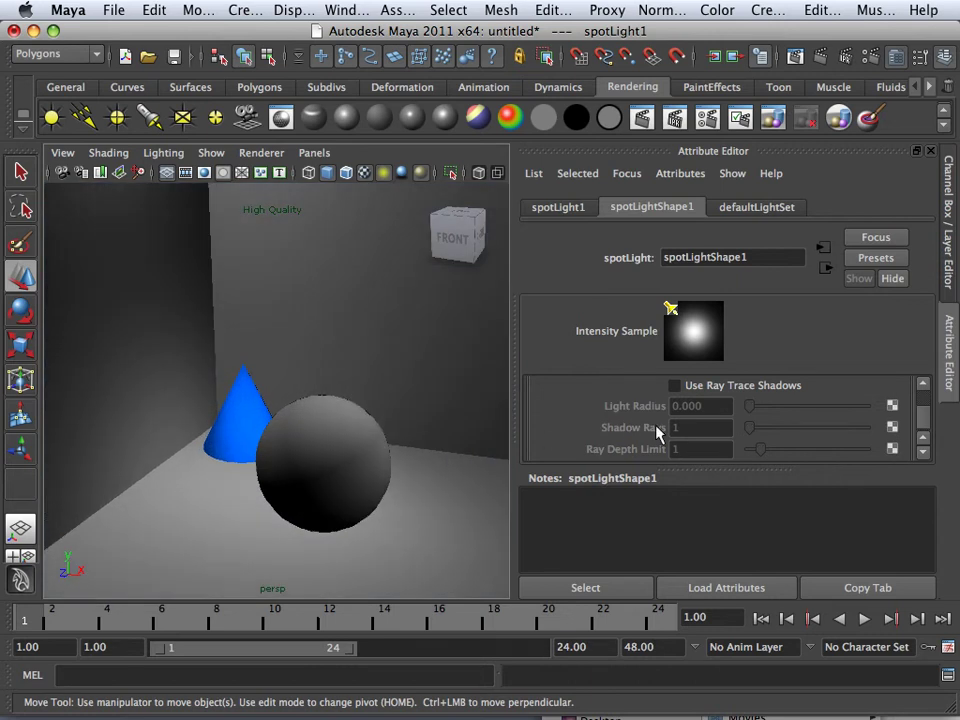
scroll(658, 430, "up", 6)
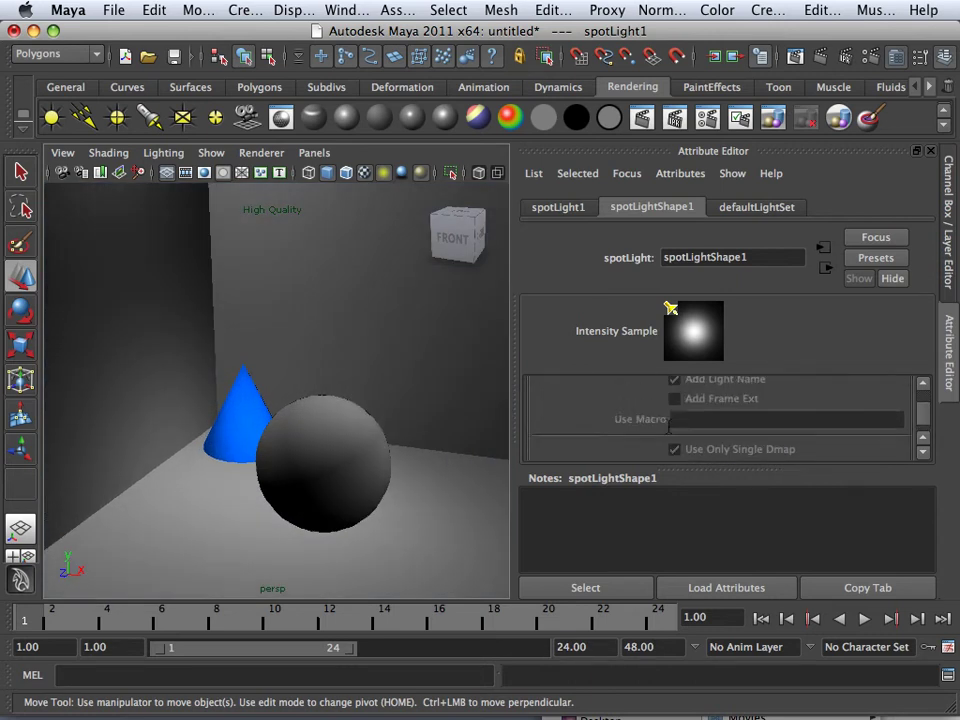
scroll(669, 420, "up", 10)
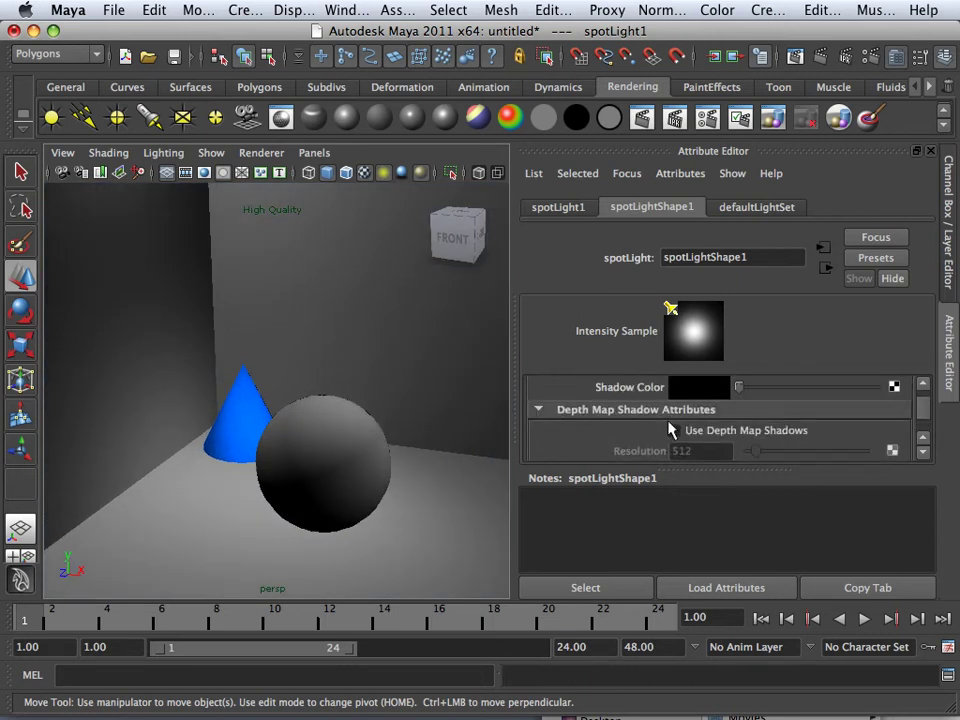
scroll(669, 425, "up", 3)
scroll(671, 424, "down", 5)
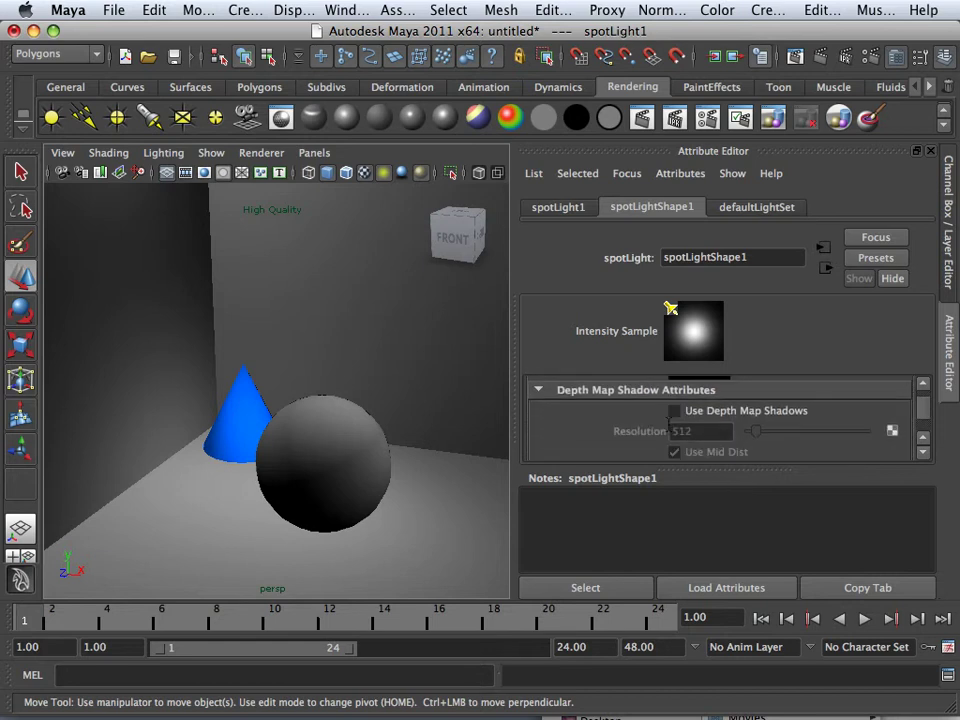
left_click(674, 411)
Step: Set the depth-map shadow Filter Size to 0 and select the 512 Resolution value
scroll(686, 430, "down", 1)
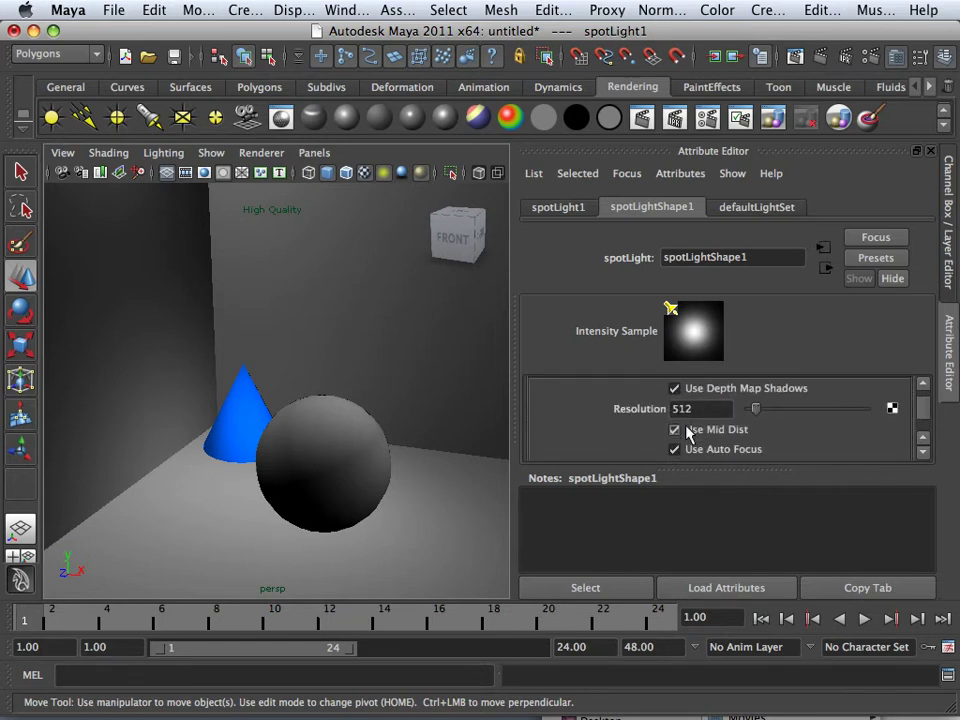
scroll(686, 430, "down", 3)
left_click(690, 433)
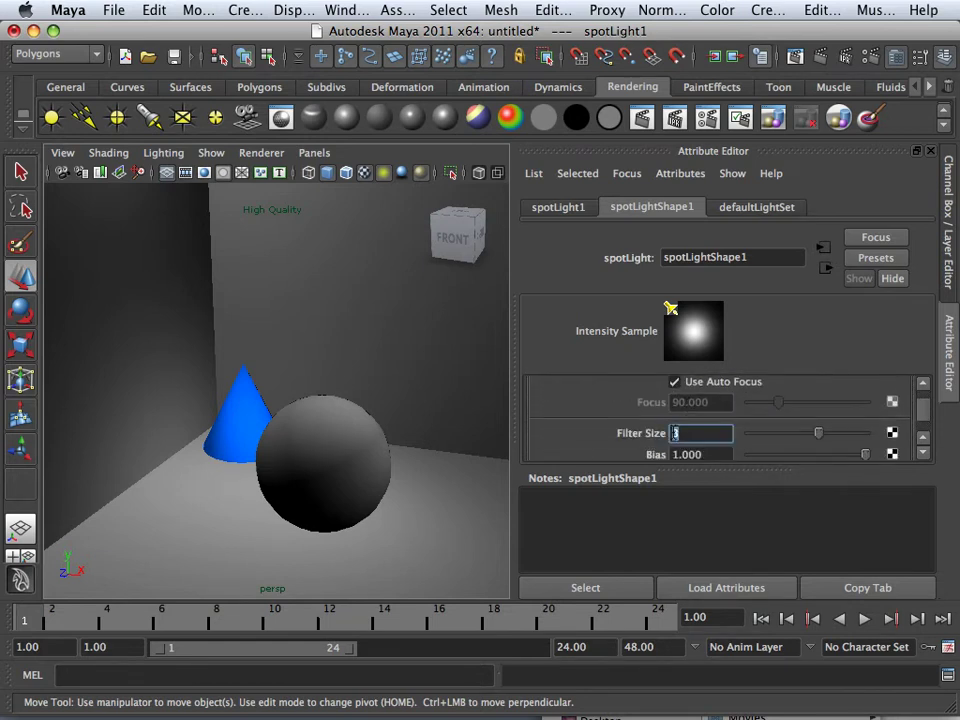
type("0")
left_click(690, 454)
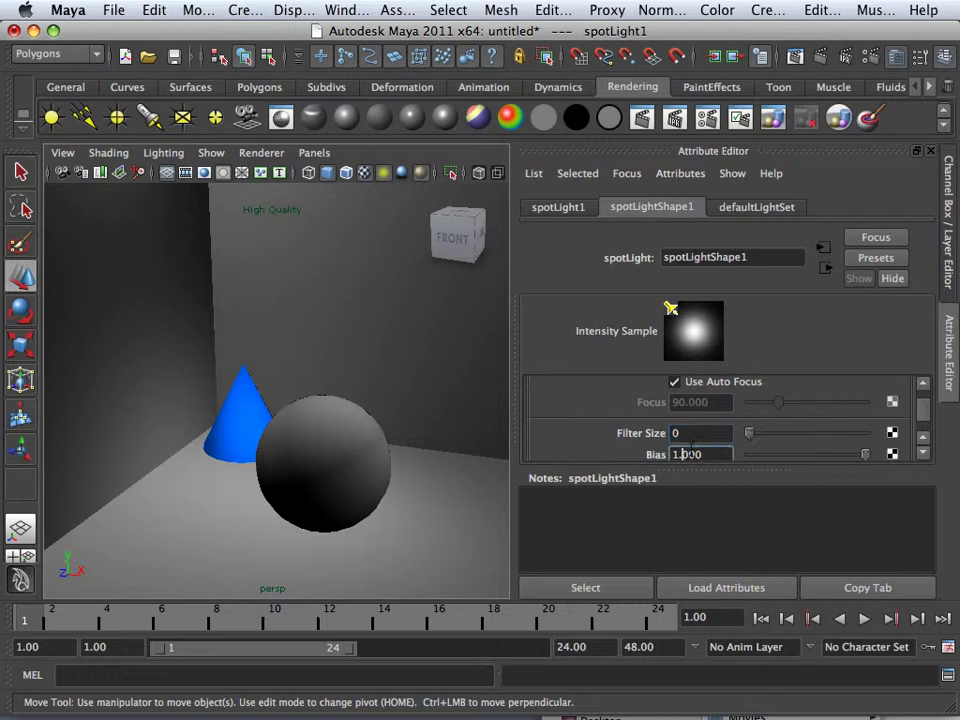
scroll(690, 454, "up", 3)
left_click(675, 408)
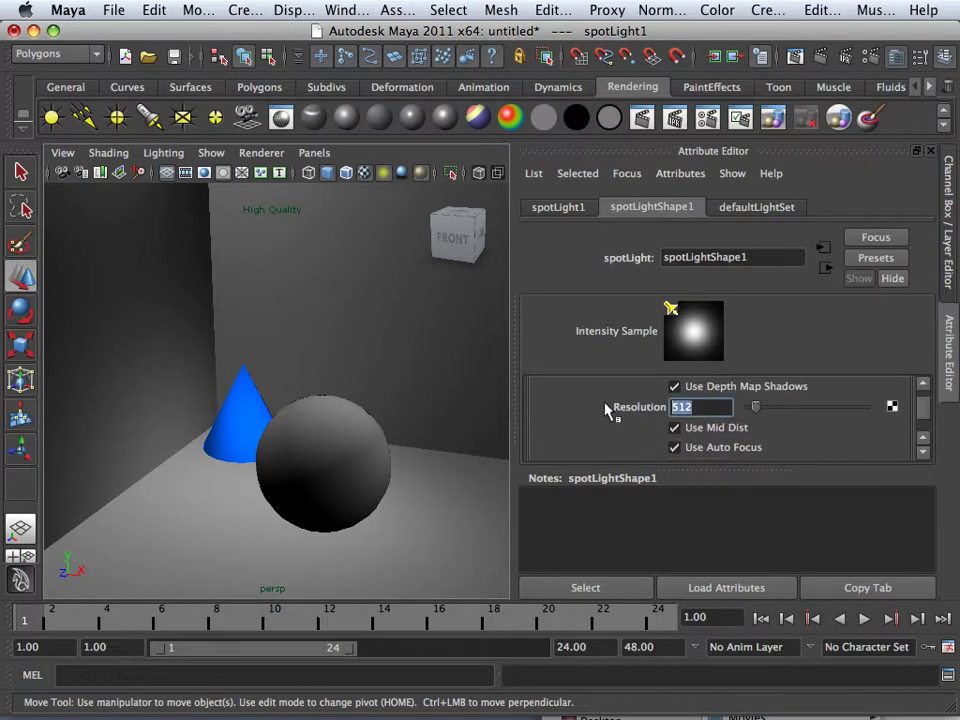
left_click(641, 118)
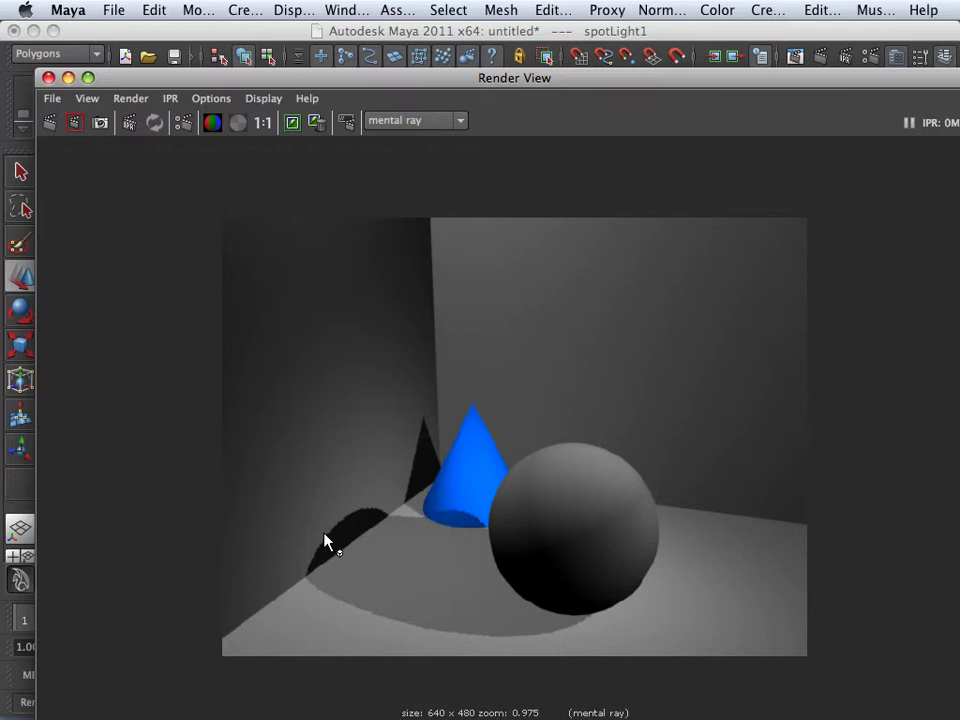
scroll(355, 559, "up", 3)
scroll(300, 569, "up", 1)
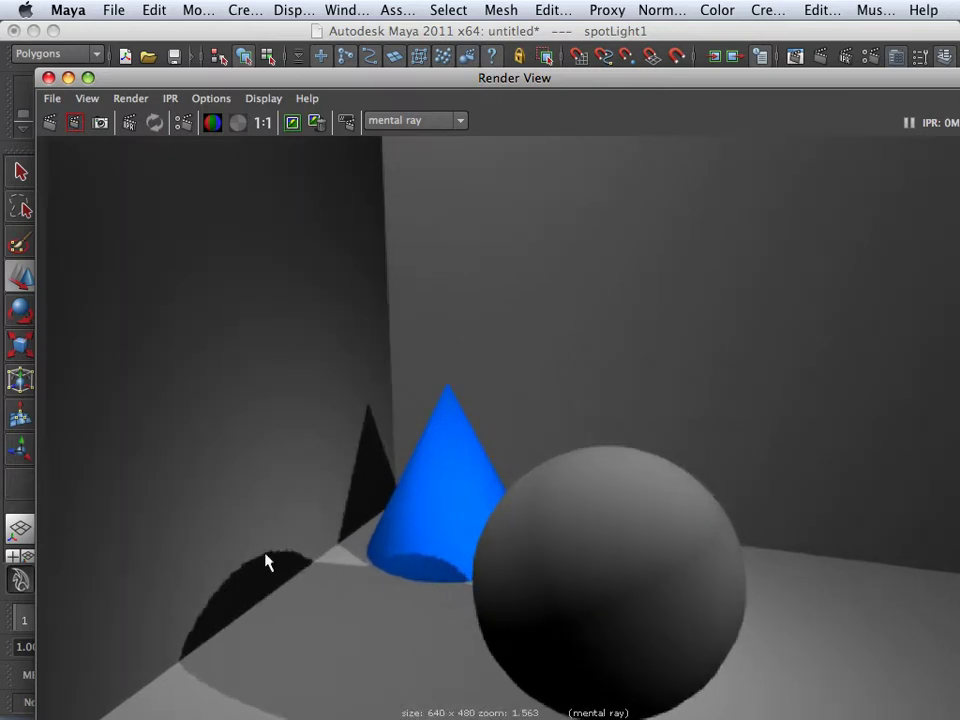
left_click(48, 78)
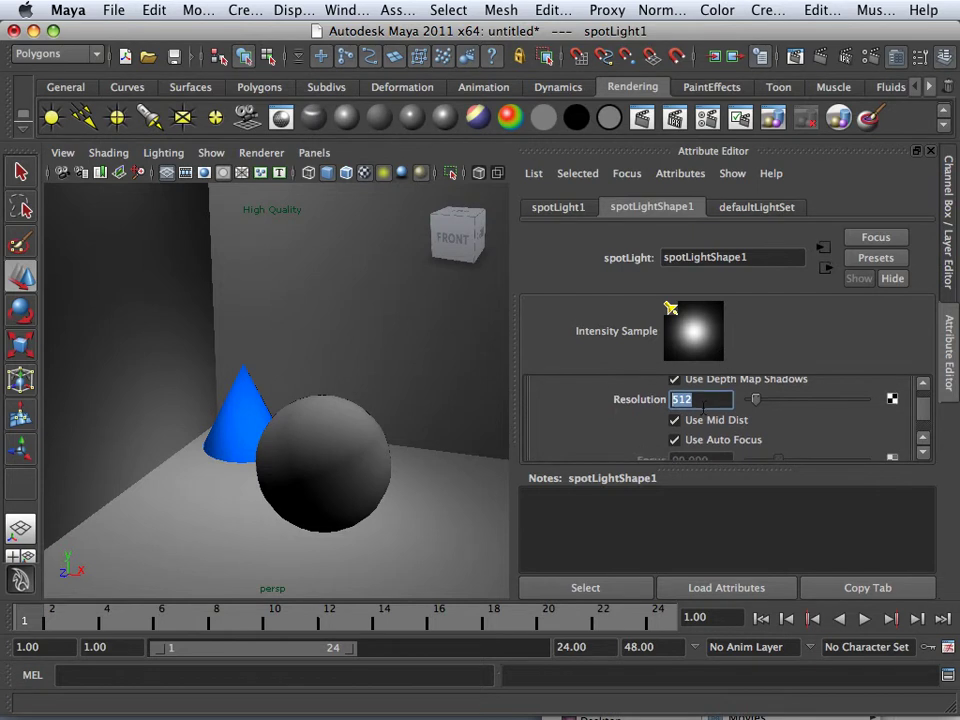
Step: Enter 2048 as the spotlight's depth-map shadow Resolution, replacing 512
scroll(708, 410, "down", 3)
scroll(711, 418, "up", 3)
scroll(711, 420, "up", 1)
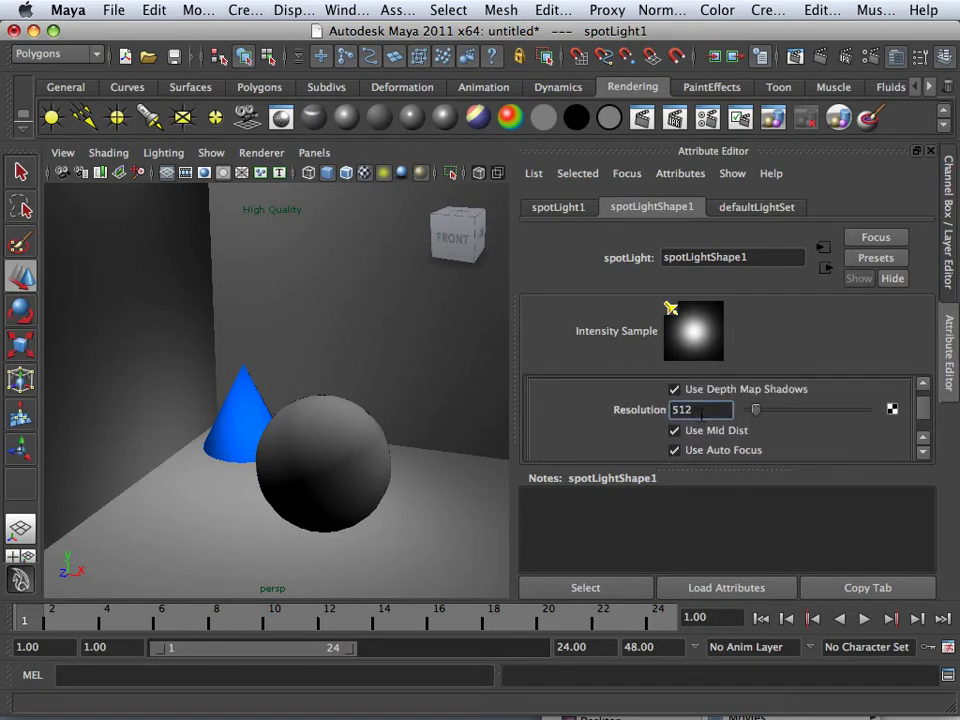
type("2048")
key("Return")
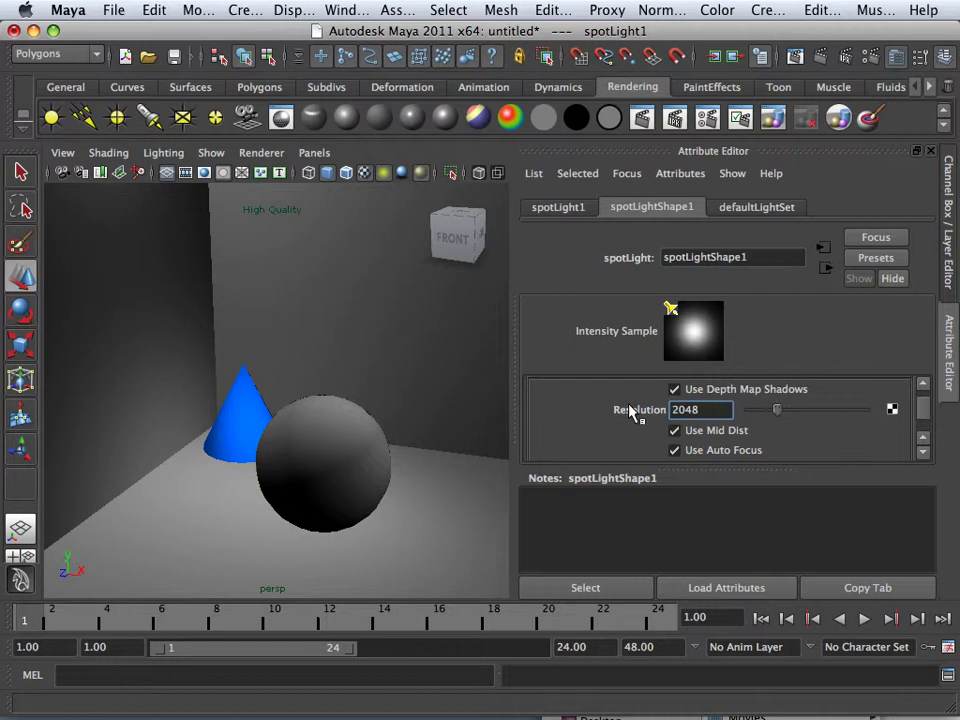
left_click(639, 120)
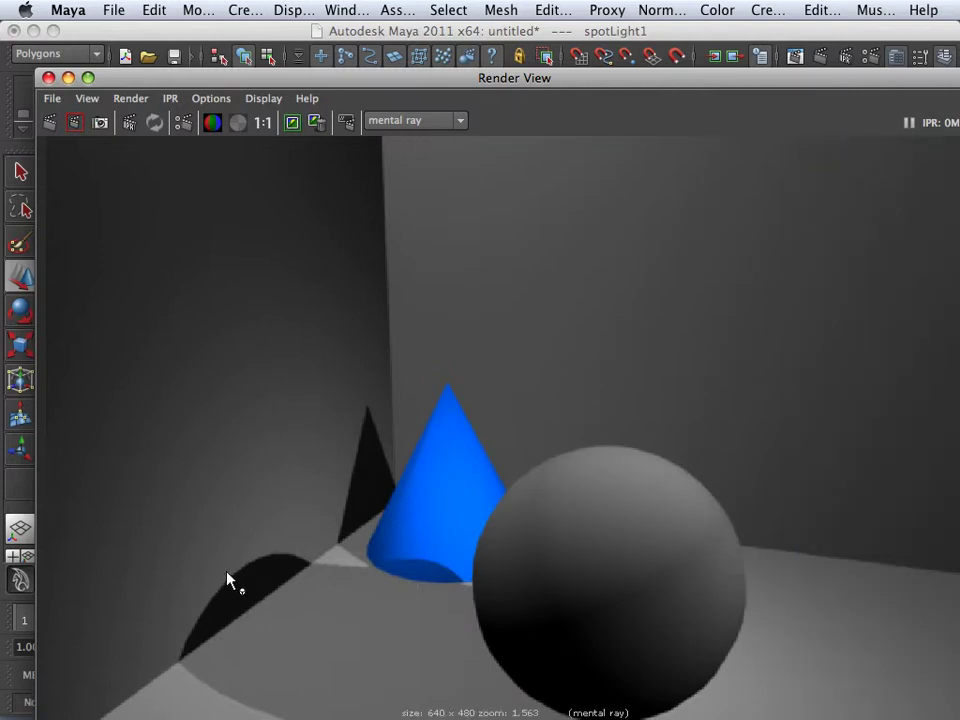
left_click(48, 78)
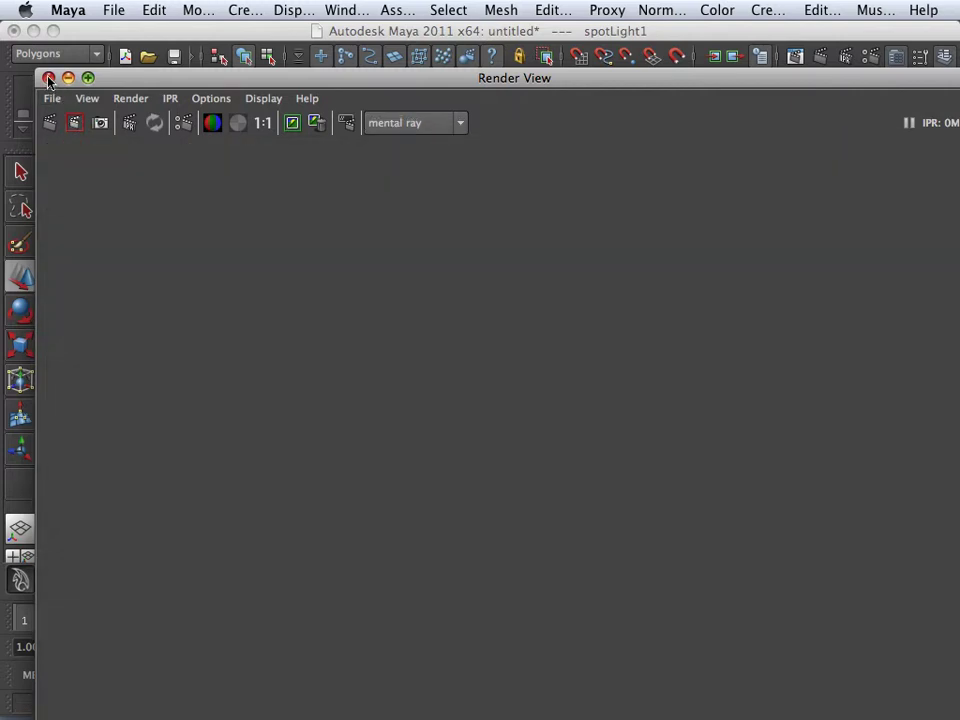
Step: Set the shadow Filter Size to 2 and render a test frame for comparison
scroll(662, 398, "down", 4)
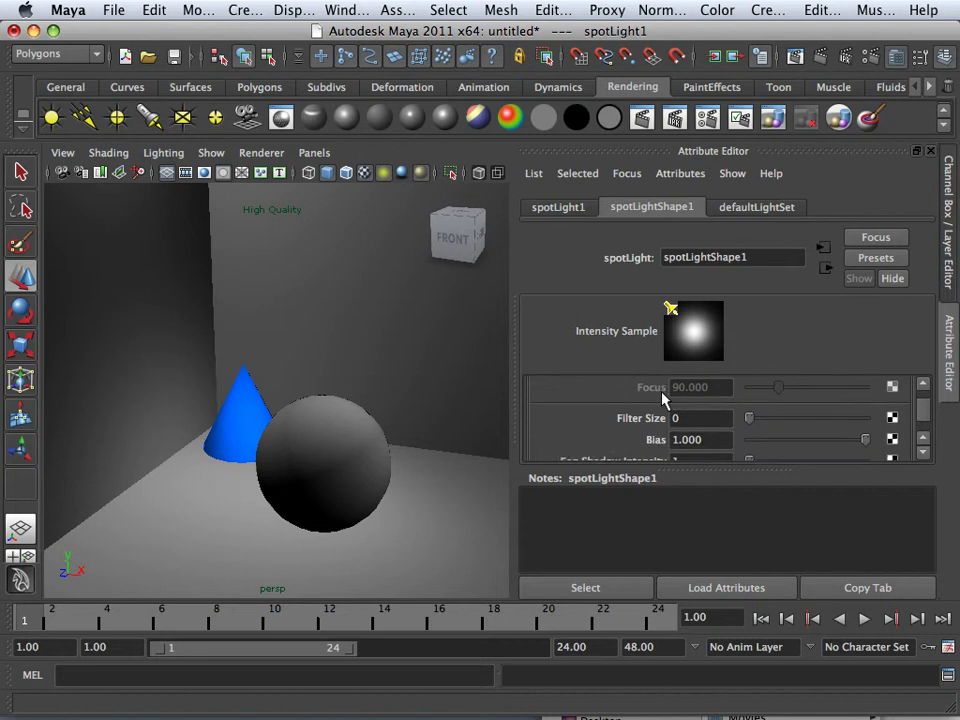
double_click(688, 406)
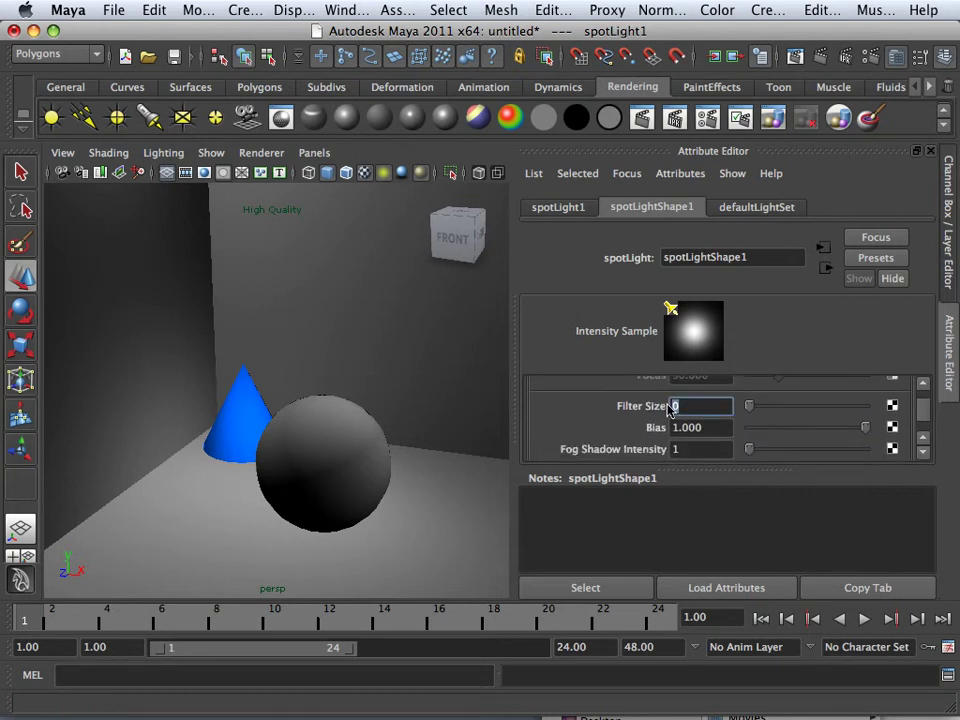
type("2")
key("Tab")
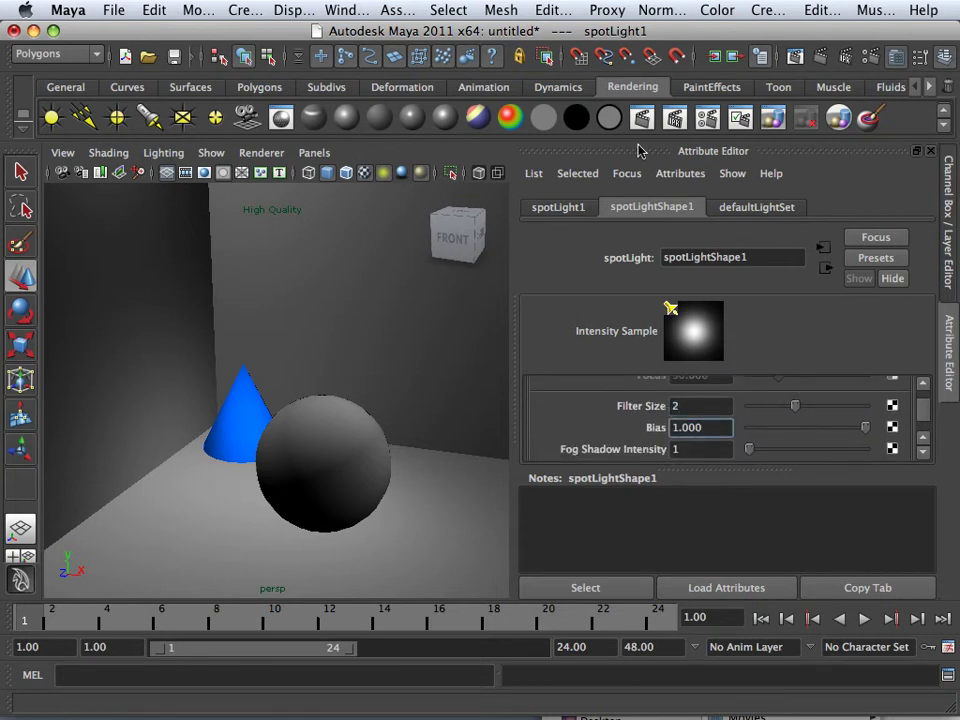
left_click(649, 125)
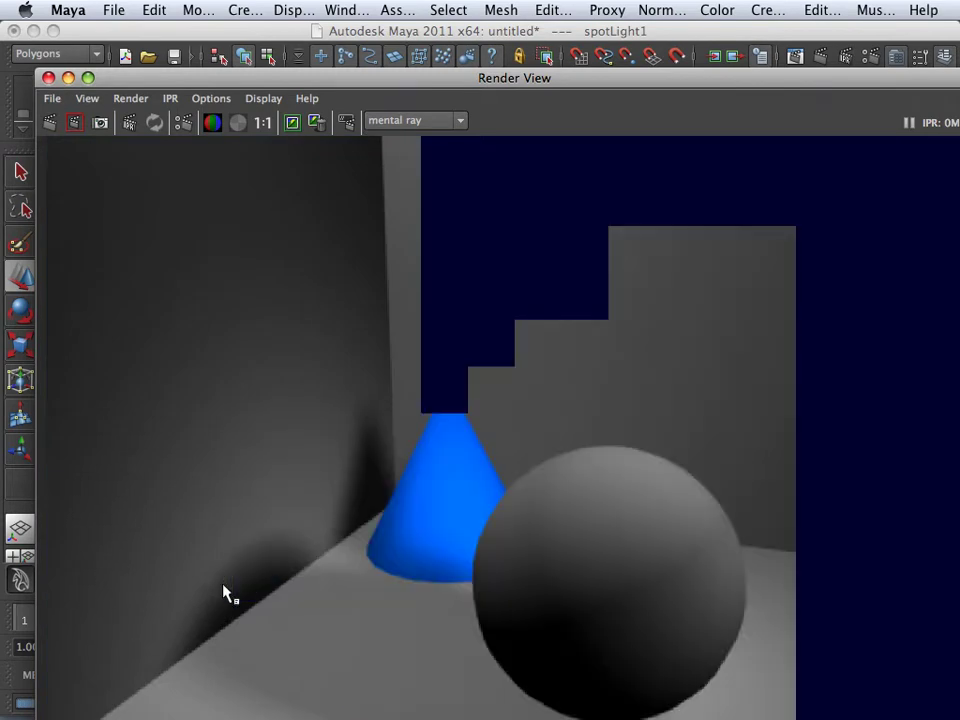
left_click(48, 78)
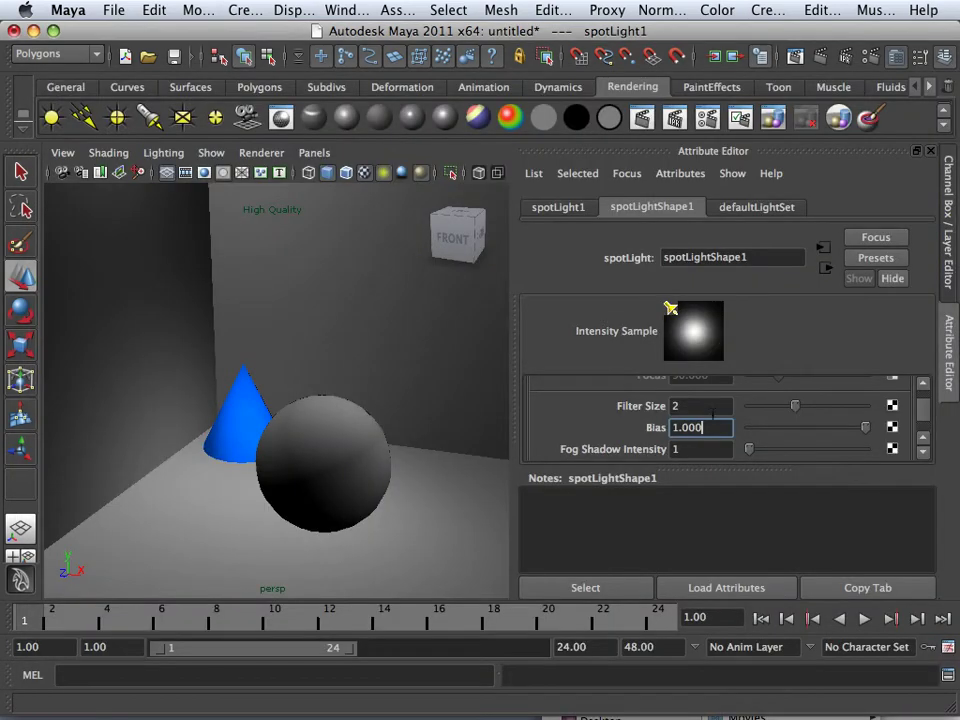
Step: Change the Filter Size to 1 and render again to see softer shadow edges
key("shift+Tab")
type("1")
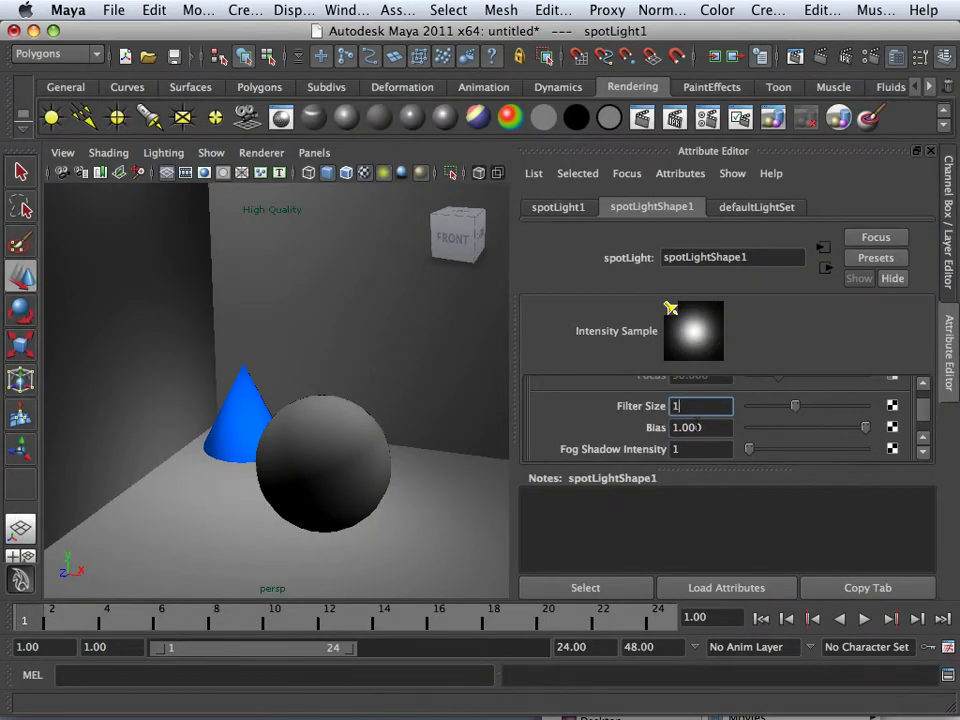
key("Tab")
left_click(482, 82)
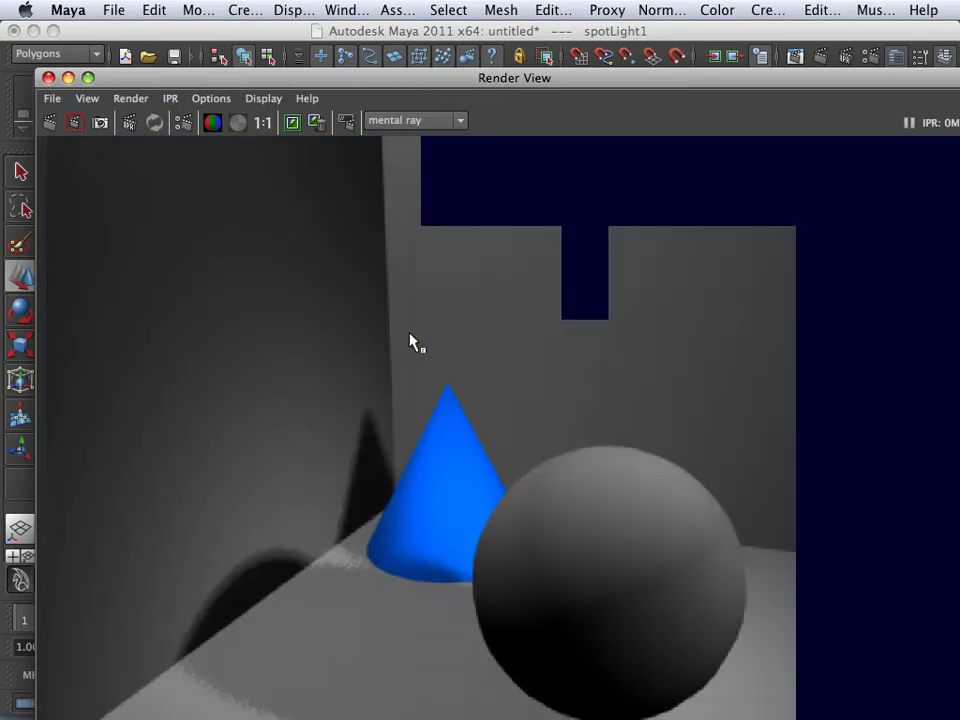
left_click(48, 78)
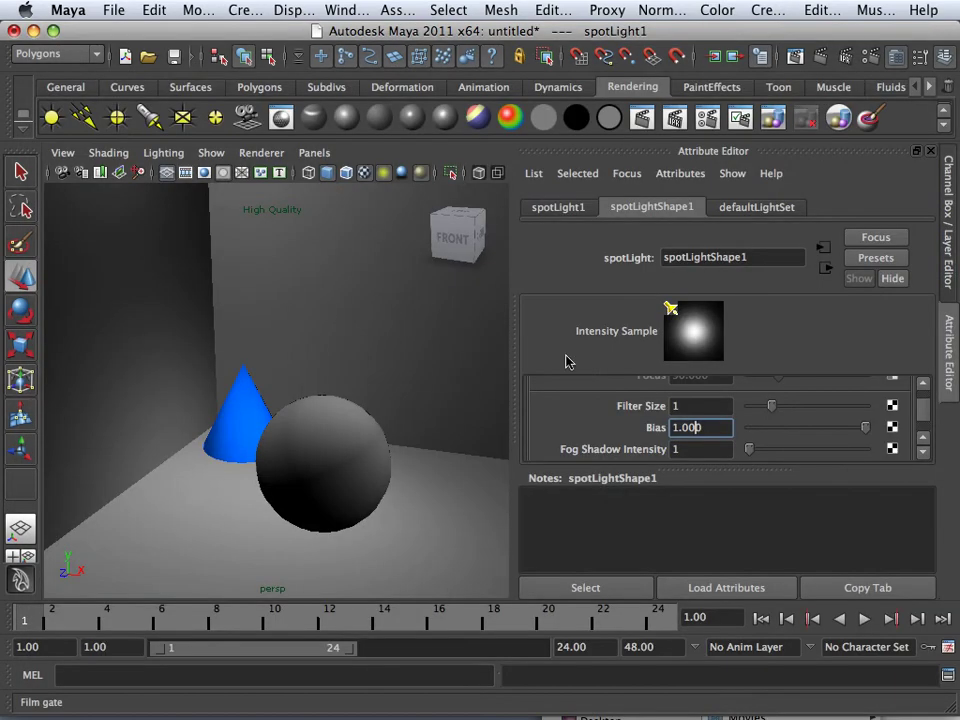
Step: Check the depth-map Bias of 1.000 and scroll down toward Raytrace Shadow Attributes
double_click(680, 427)
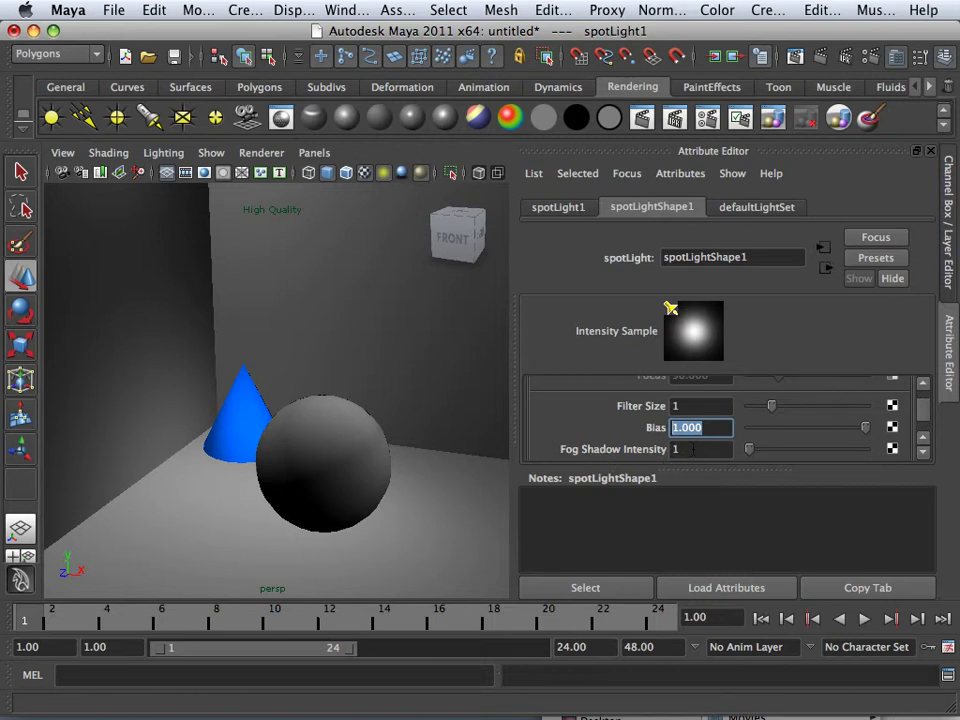
scroll(657, 441, "down", 1)
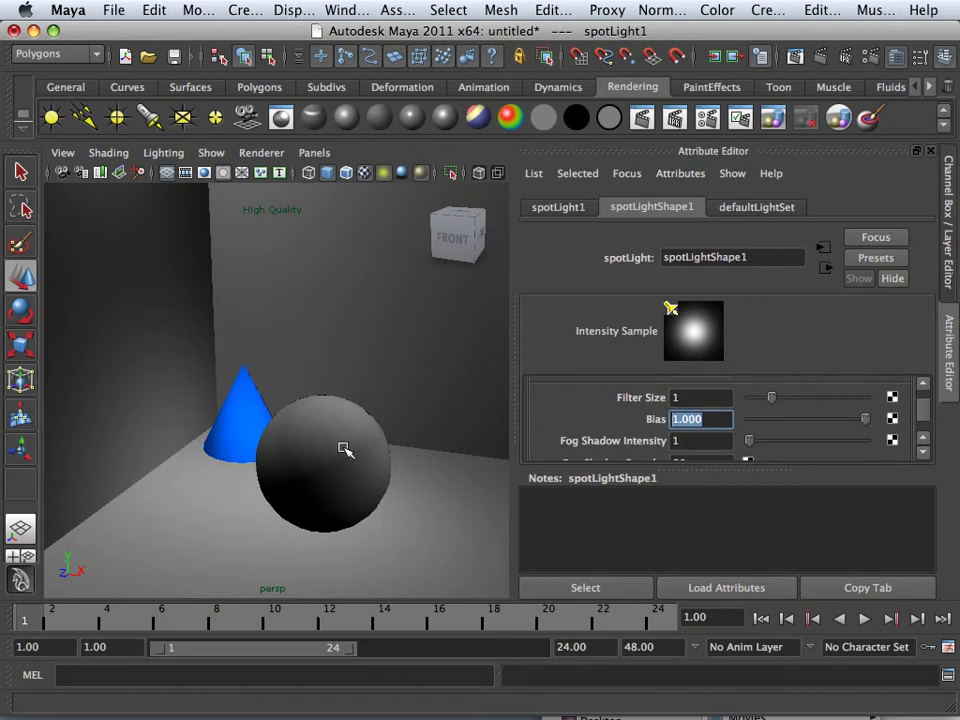
right_click_drag(358, 454, 355, 451, "alt")
scroll(355, 451, "up", 2)
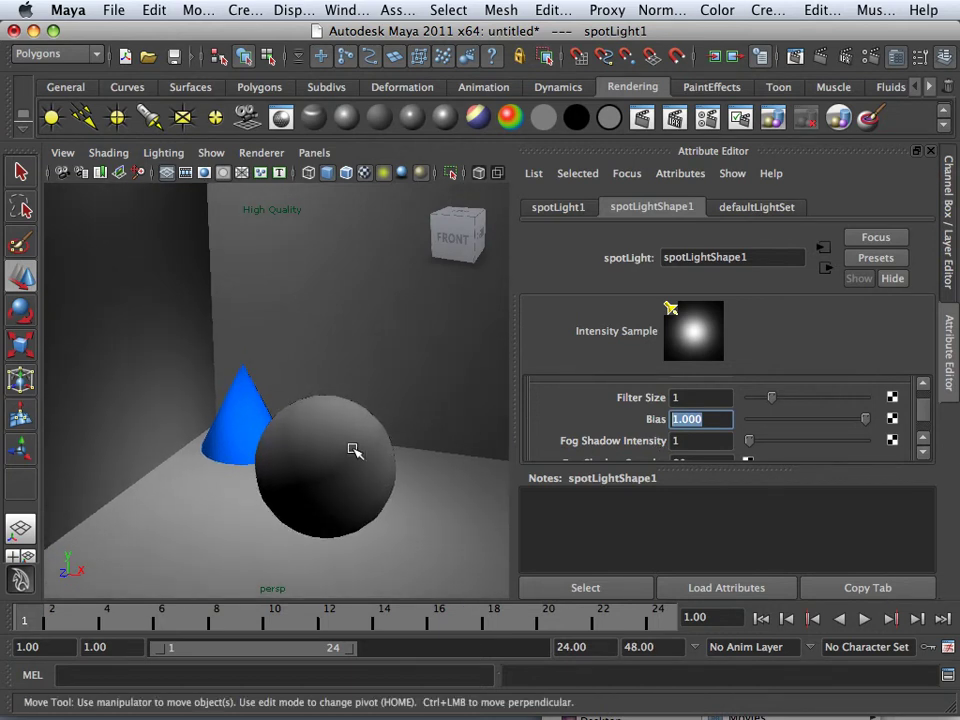
scroll(693, 423, "down", 3)
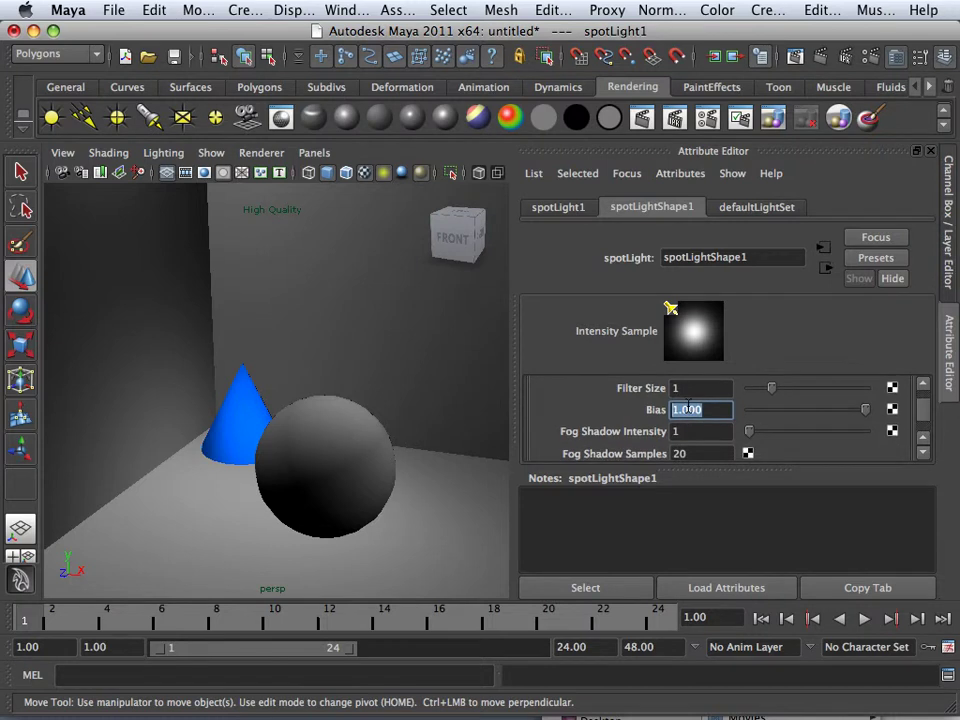
scroll(643, 435, "up", 1)
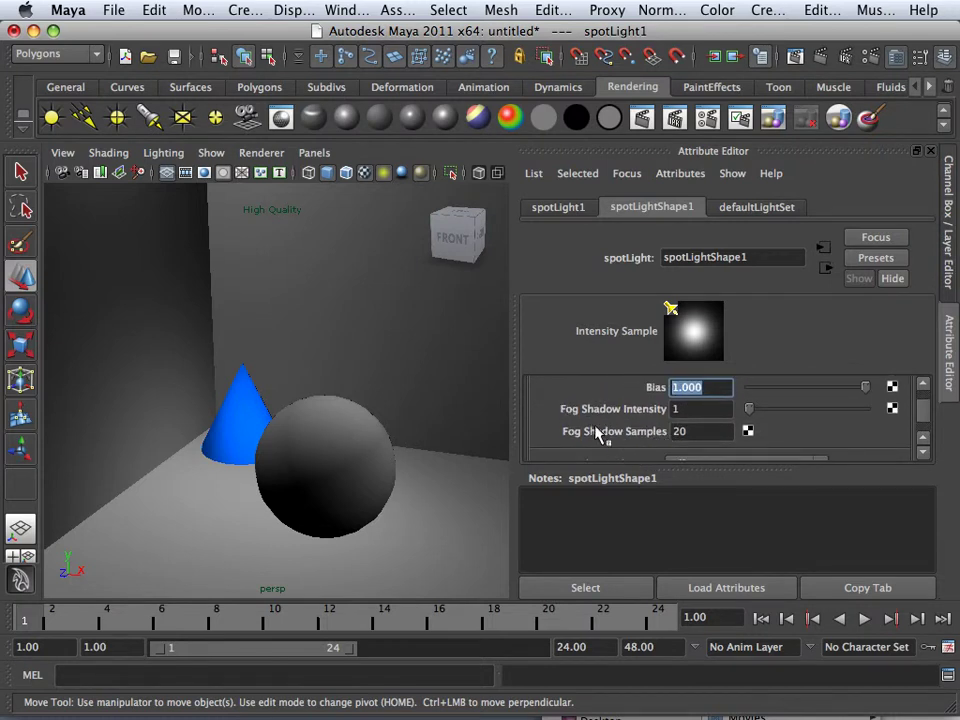
scroll(610, 445, "down", 1)
scroll(645, 450, "down", 5)
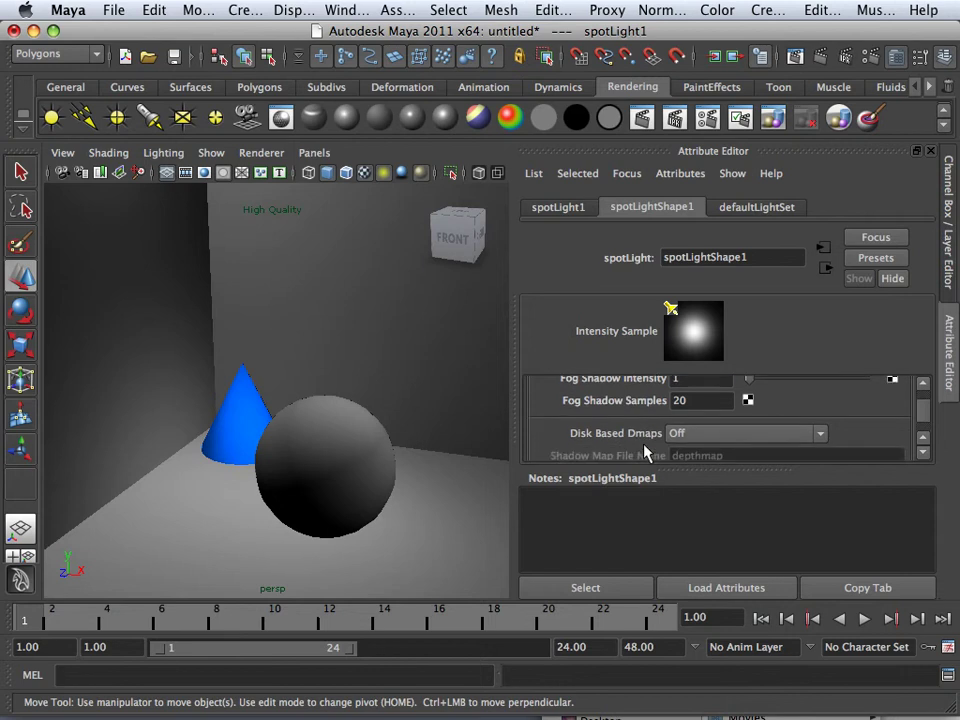
scroll(645, 448, "down", 6)
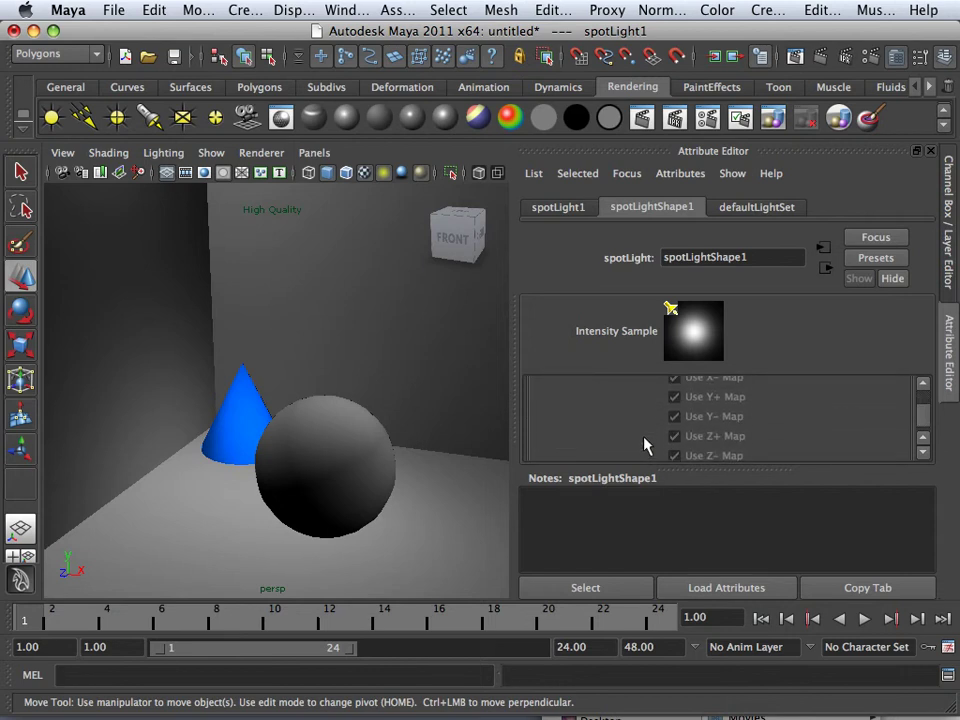
Step: Enable Use Ray Trace Shadows and render the frame to see hard-edged shadows
left_click(676, 413)
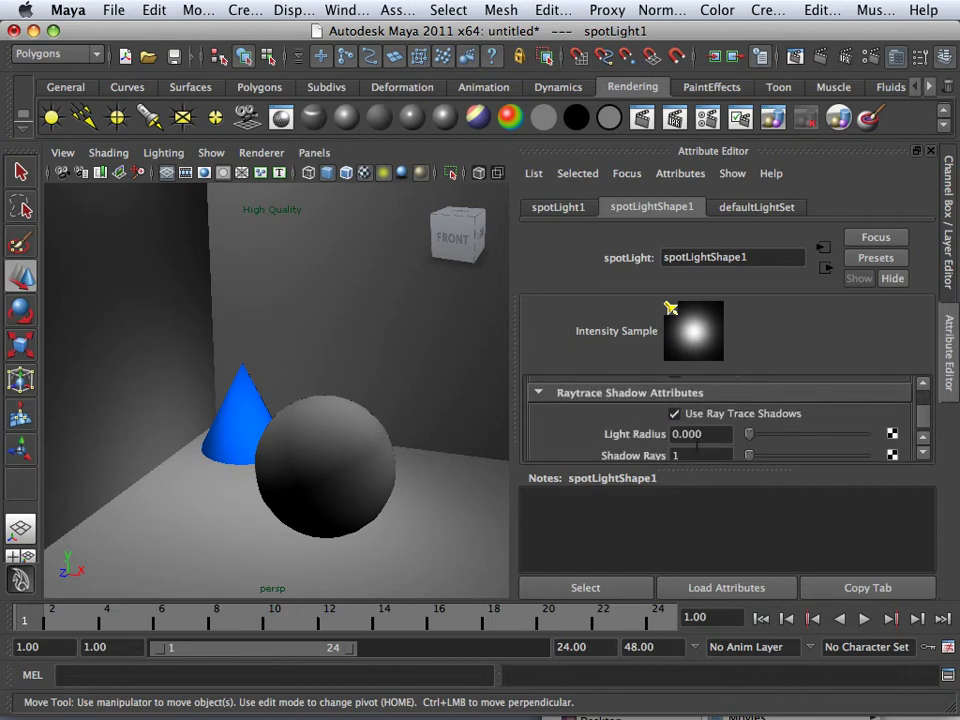
scroll(664, 442, "down", 1)
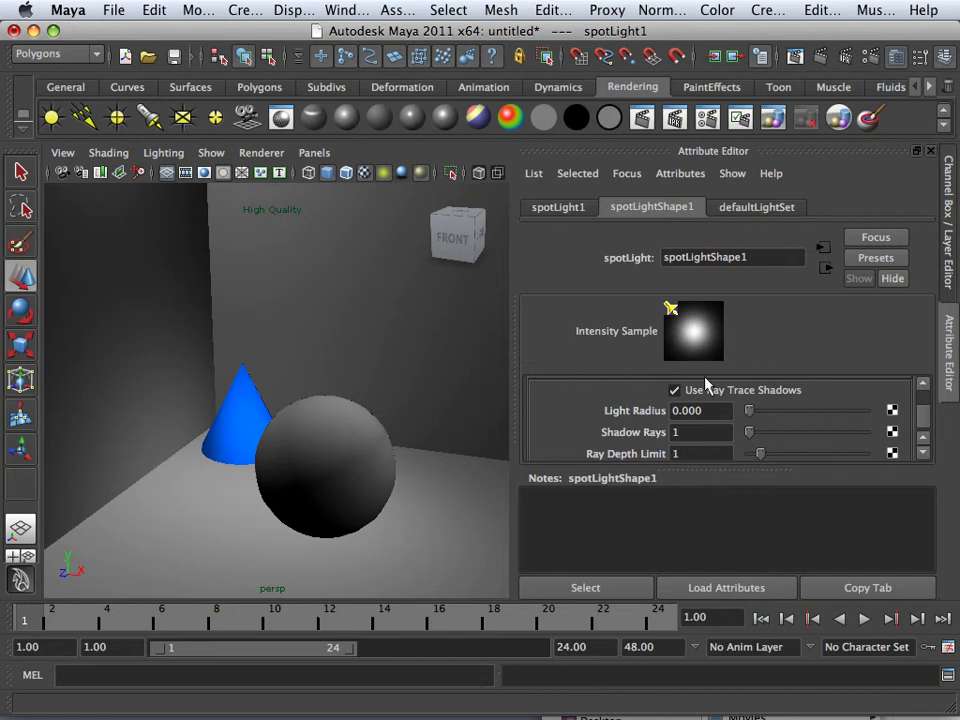
left_click(648, 125)
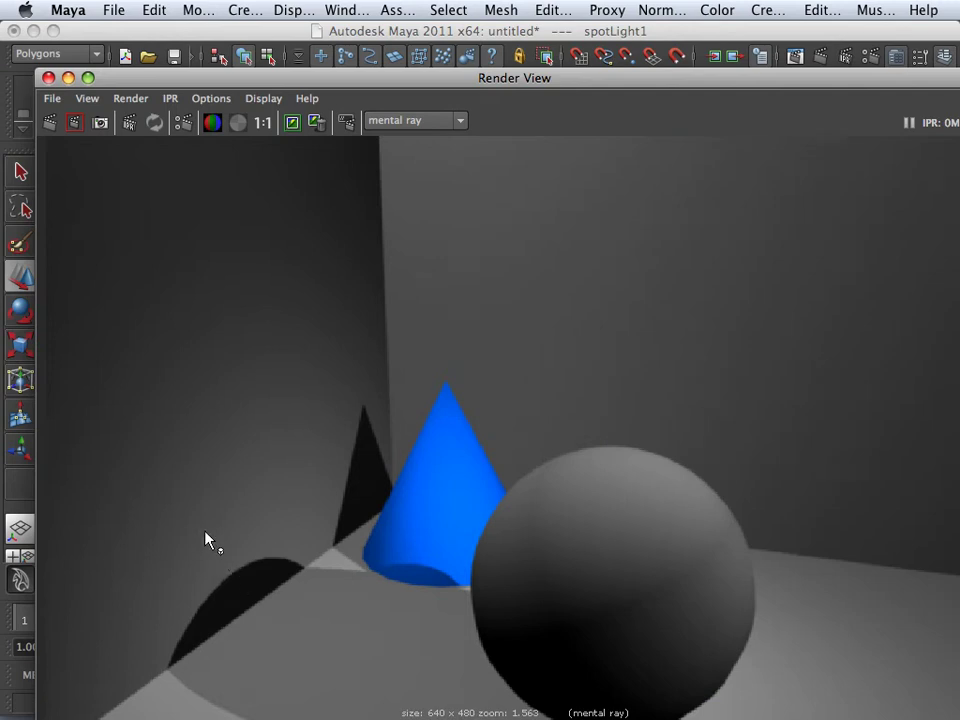
Step: Review the Raytracing limits on the Render Settings Quality tab (shadows at 2), then close it
left_click(48, 77)
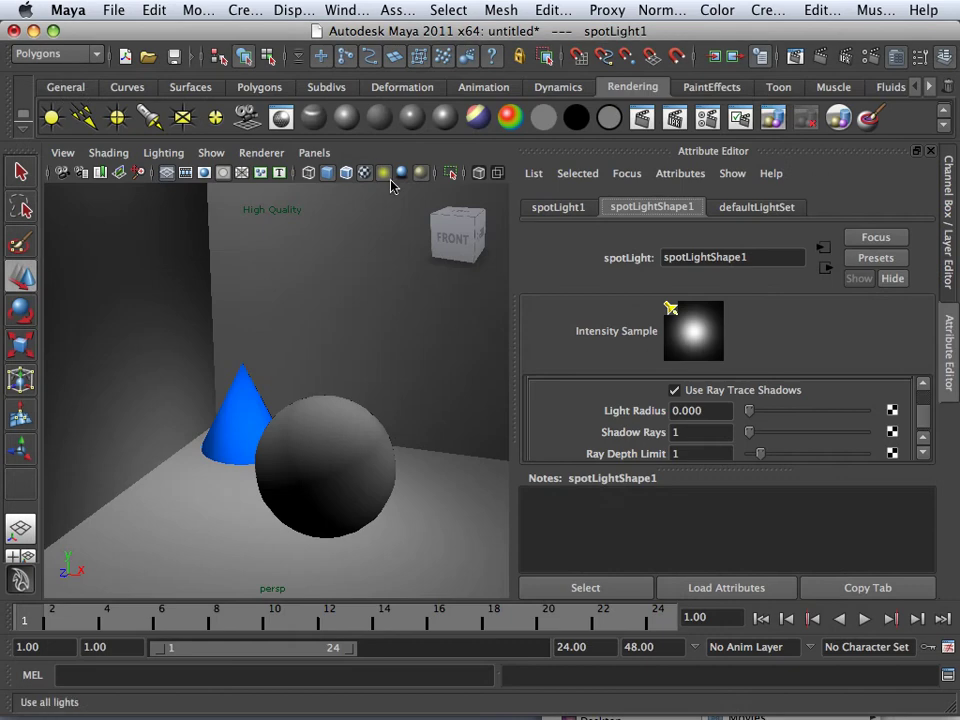
left_click(868, 60)
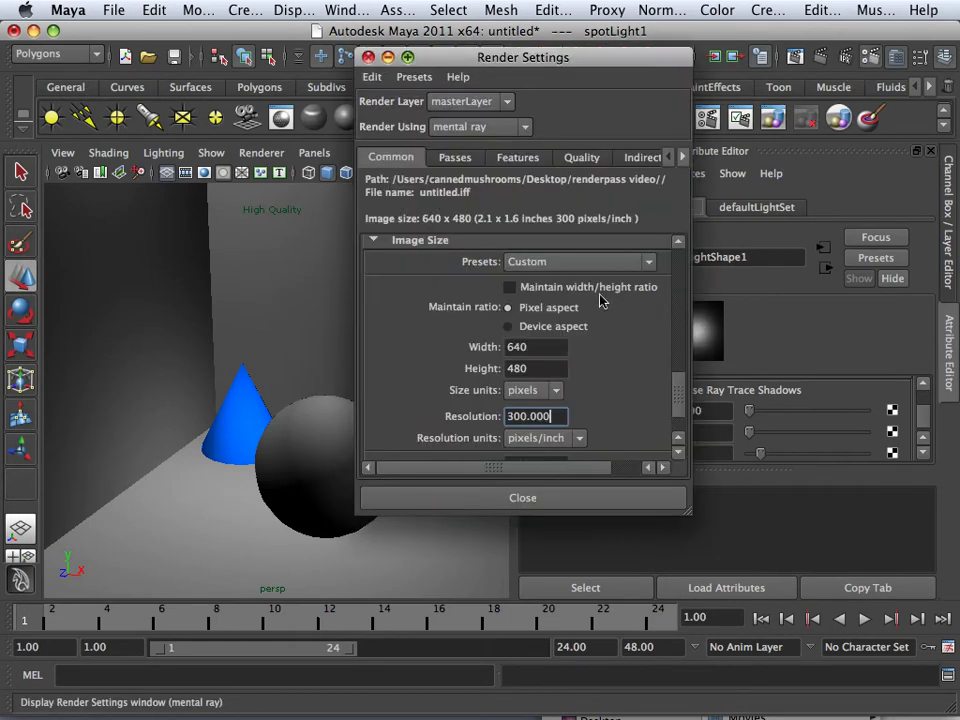
left_click(575, 157)
scroll(563, 303, "down", 2)
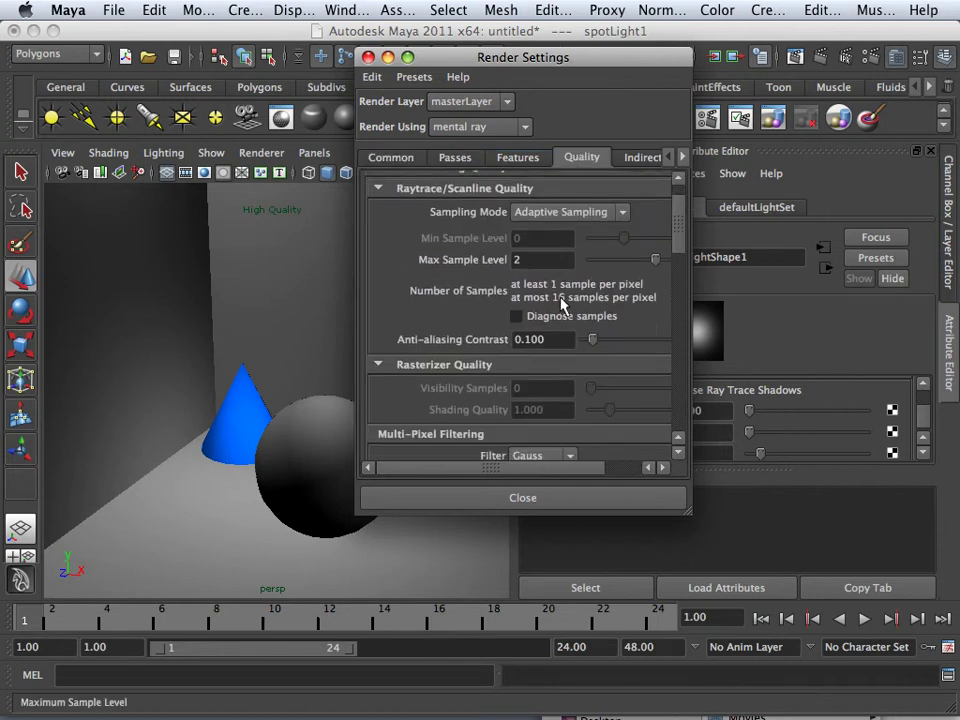
scroll(563, 303, "down", 5)
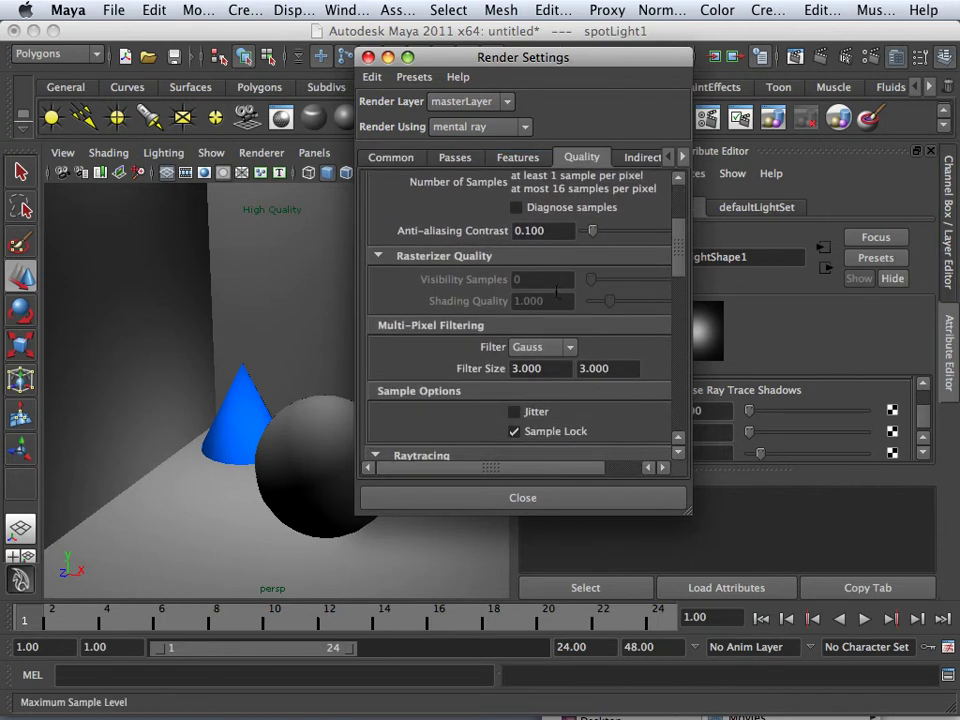
scroll(556, 292, "down", 5)
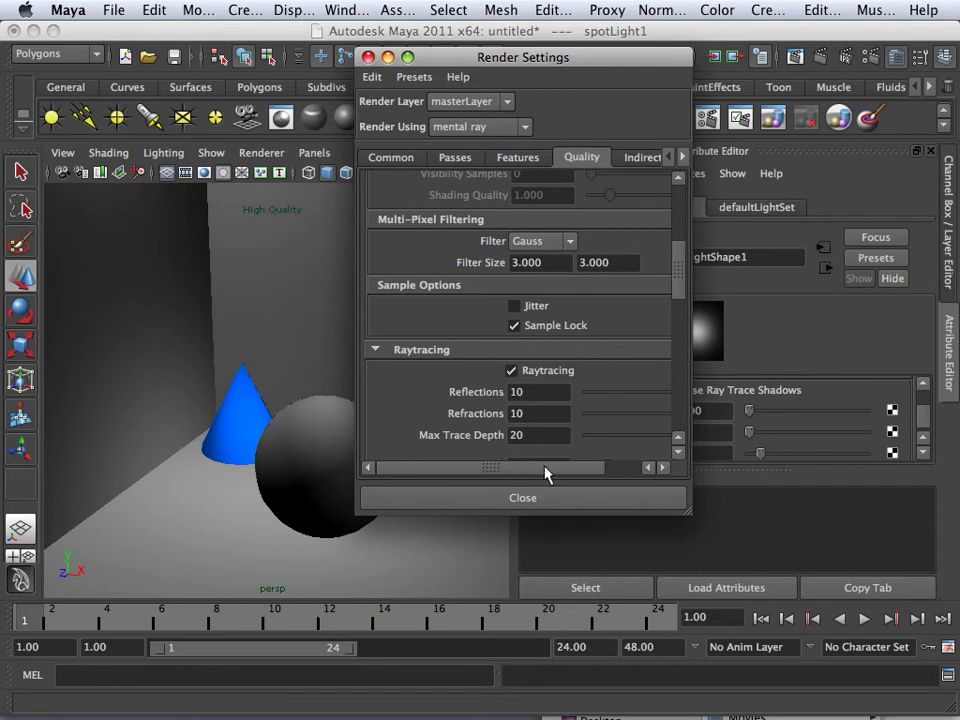
left_click_drag(546, 468, 570, 470)
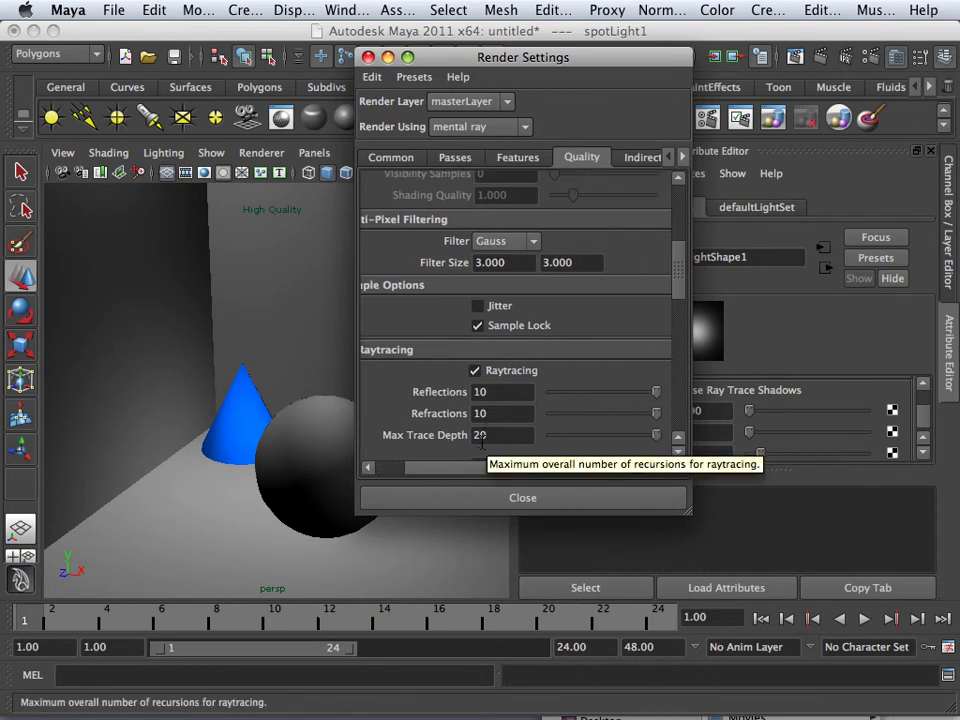
scroll(481, 441, "down", 4)
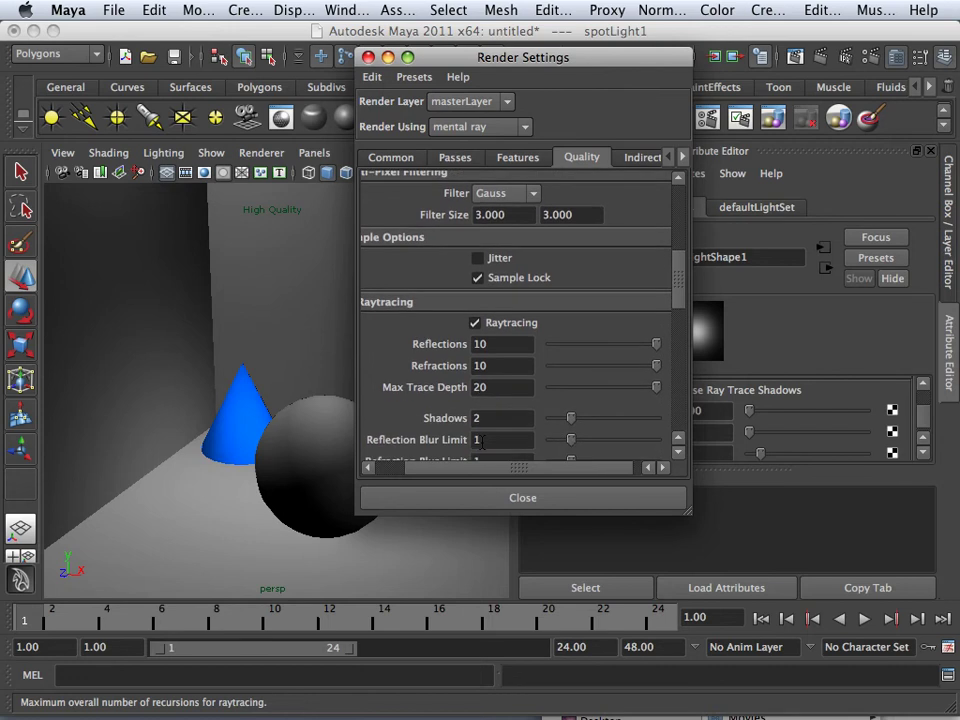
scroll(481, 441, "down", 2)
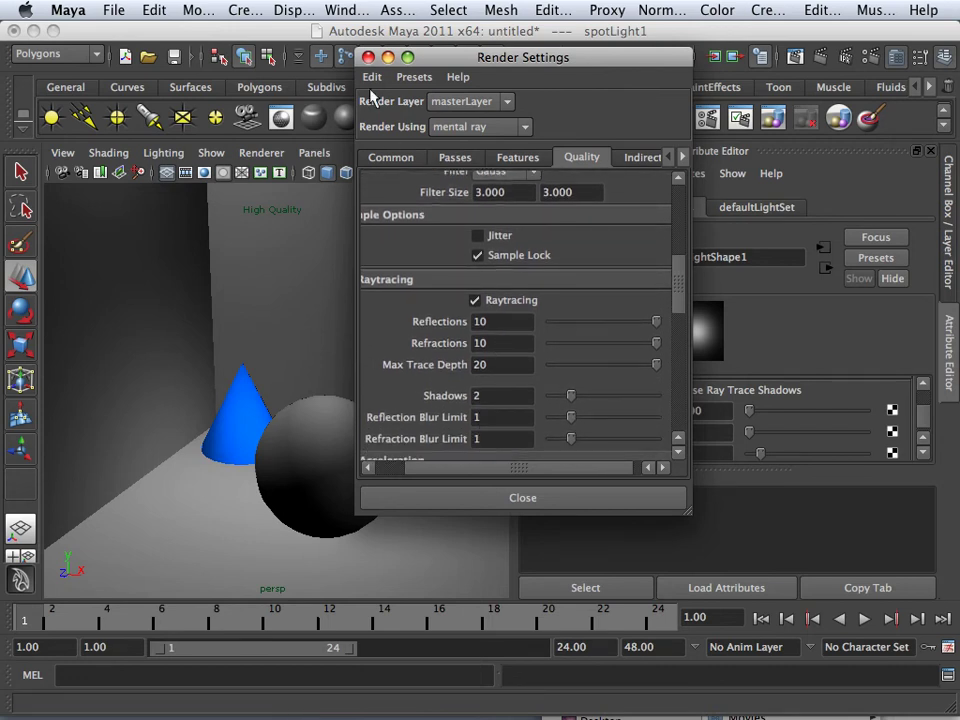
left_click(368, 57)
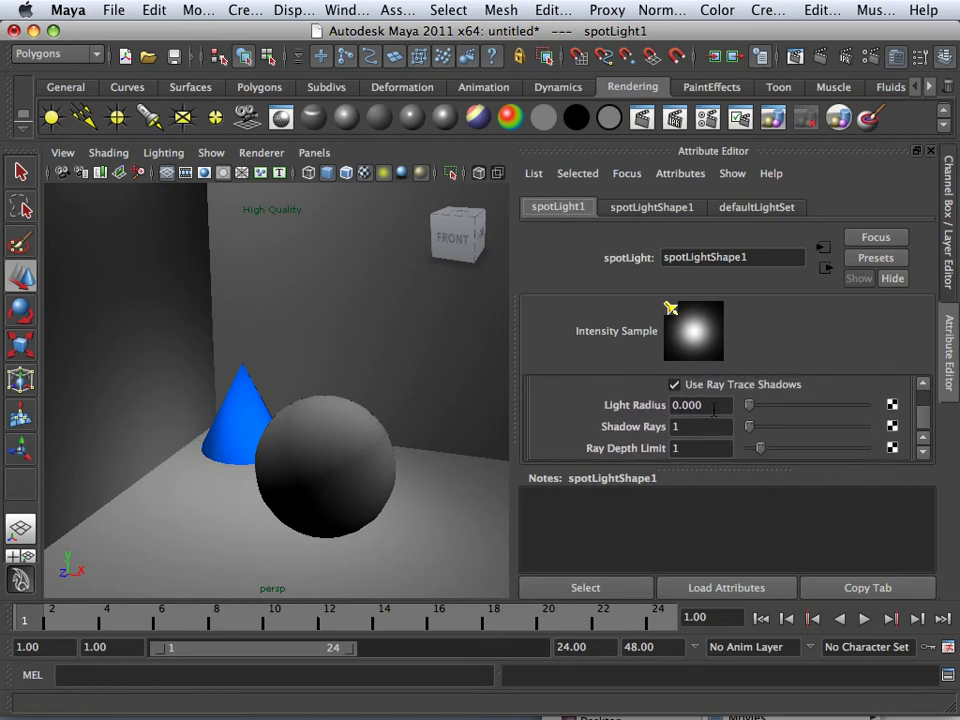
Step: Set the spotlight's Light Radius to 1 and render to see soft, grainy shadows
left_click_drag(708, 402, 664, 408)
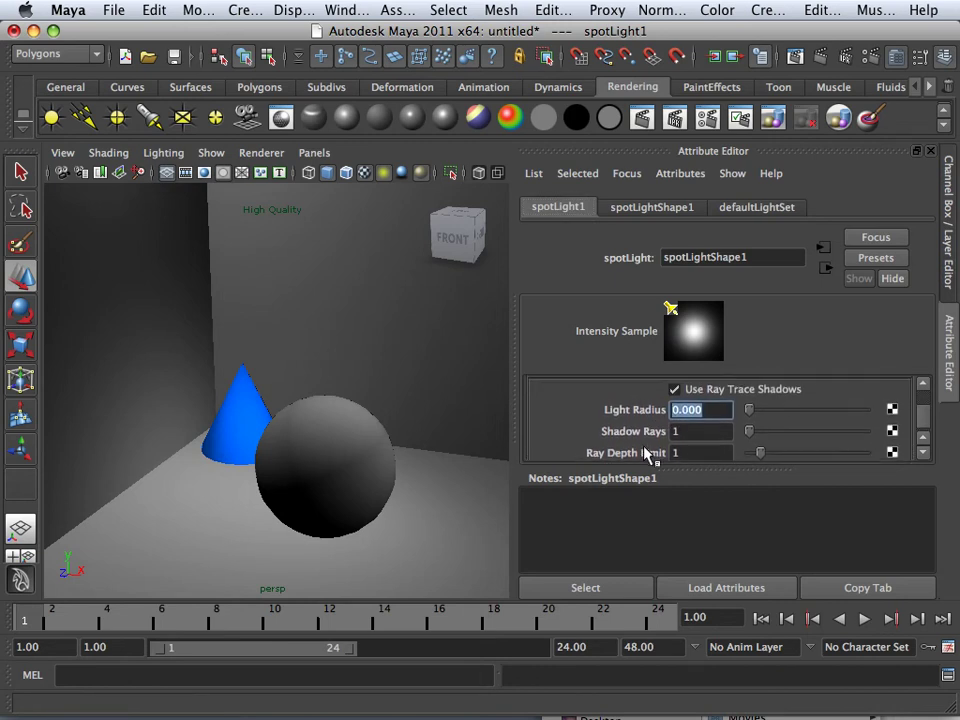
scroll(645, 455, "up", 1)
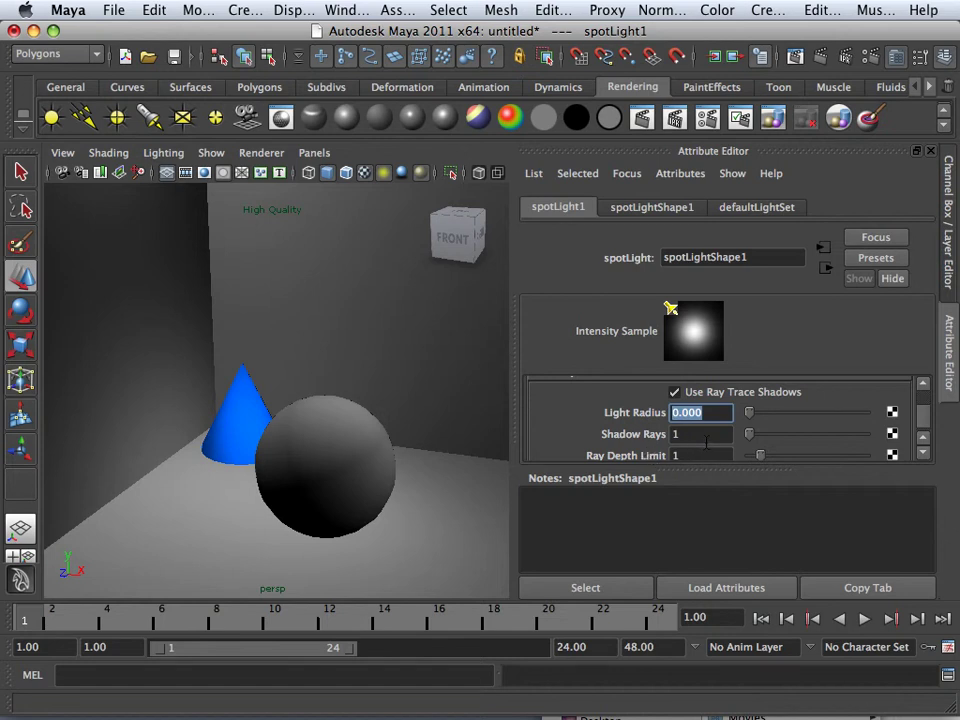
type("1")
key("Tab")
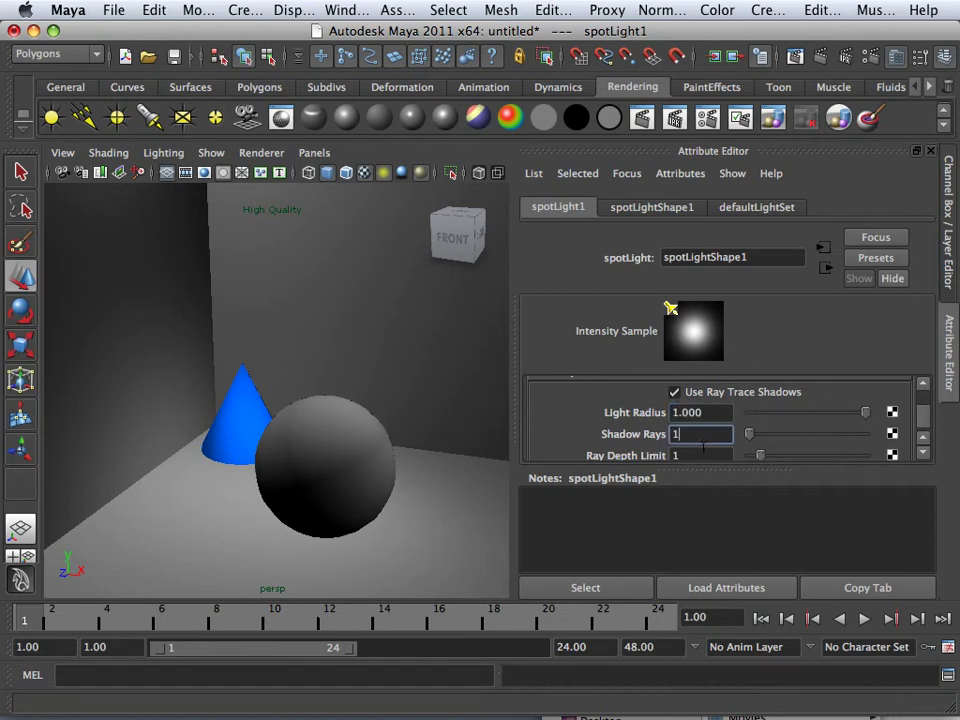
left_click(655, 124)
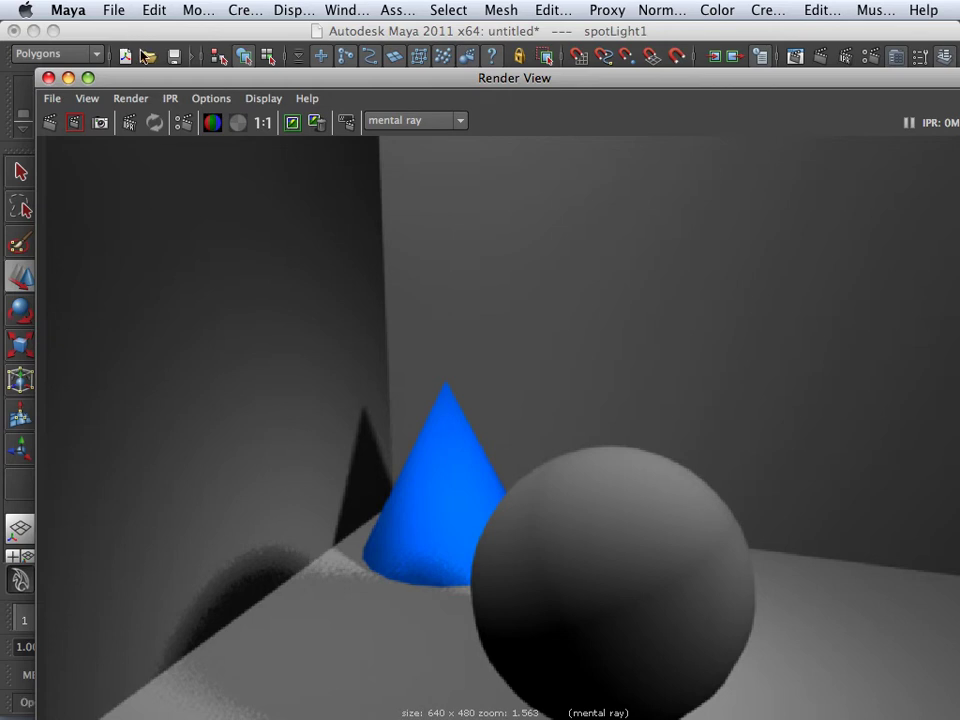
Step: Set Shadow Rays to 2 and re-render for smoother soft shadow edges
left_click(48, 80)
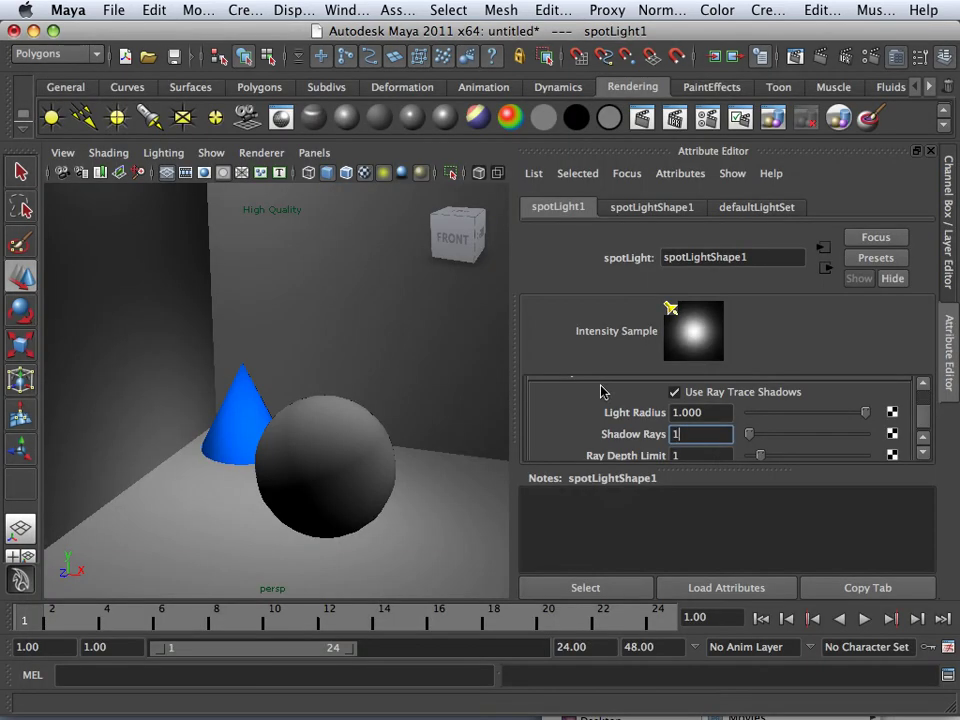
double_click(676, 434)
type("2")
left_click(642, 118)
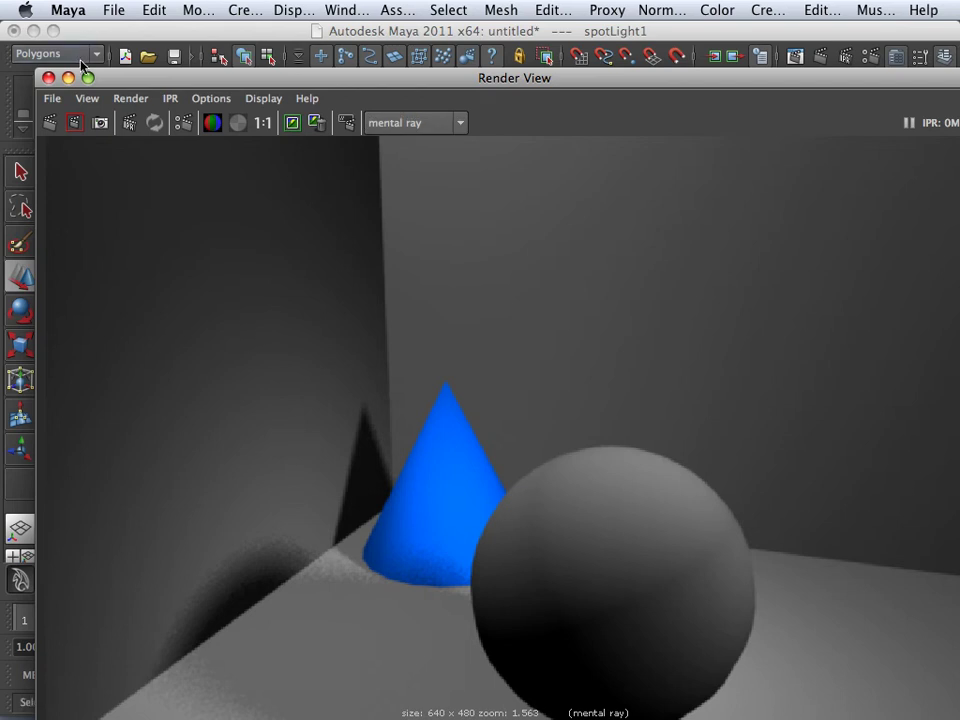
left_click(48, 77)
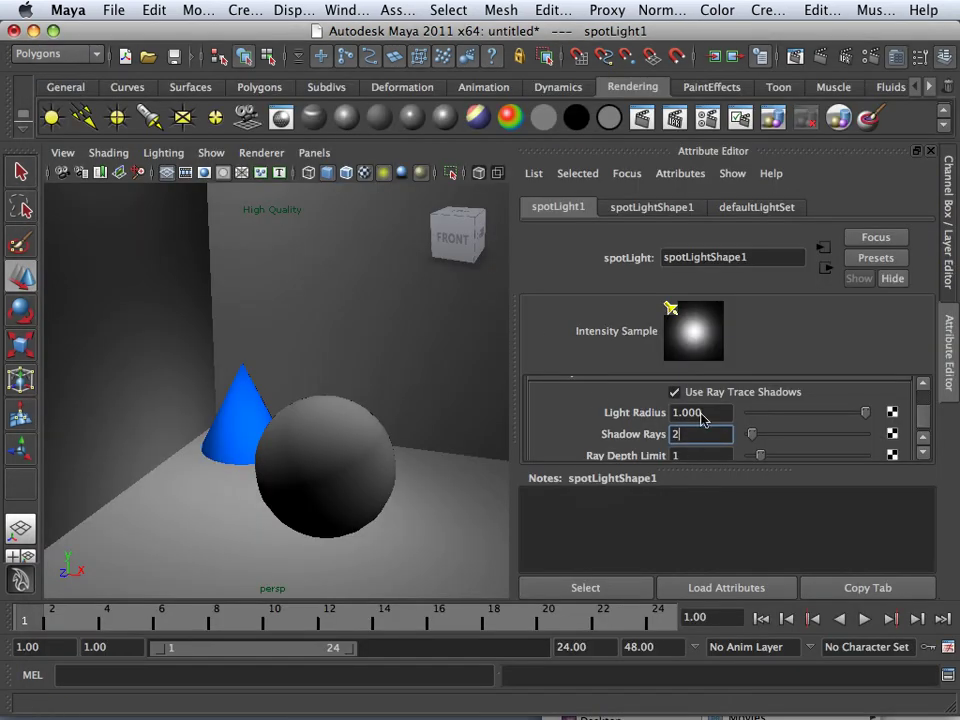
Step: Raise Light Radius to 2, then uncheck Use Ray Trace Shadows on the spotlight
left_click_drag(699, 418, 645, 413)
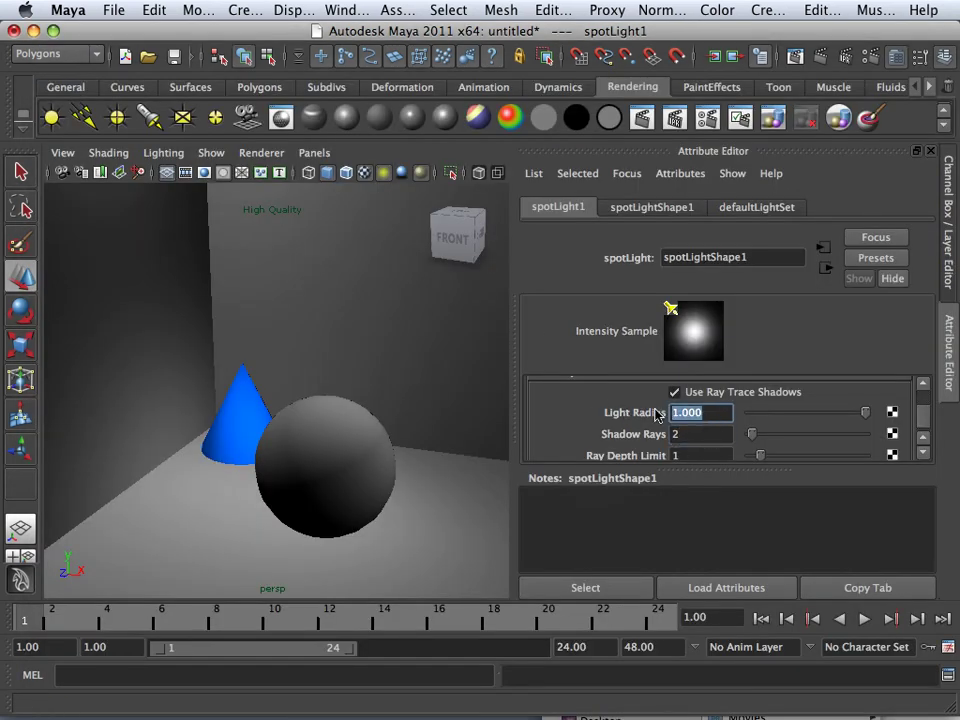
type("2")
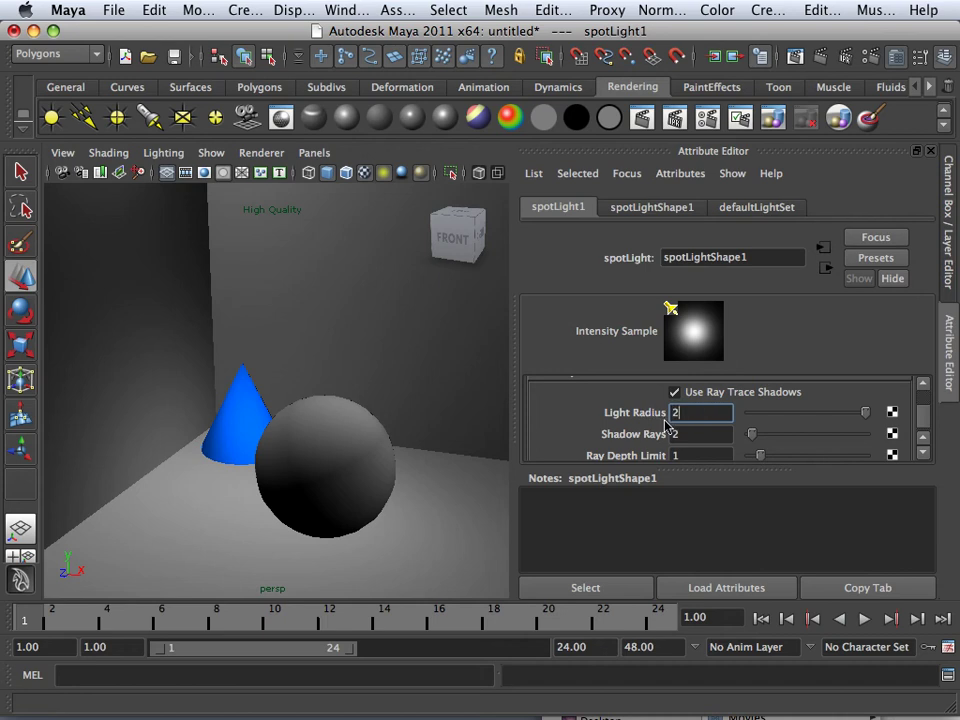
left_click(702, 434)
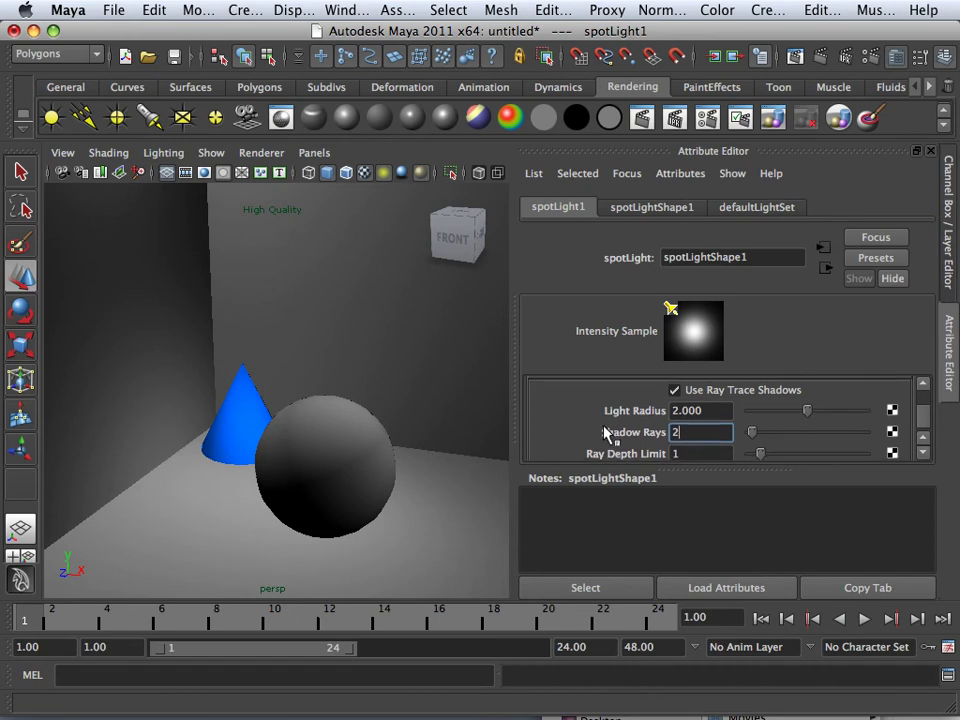
scroll(590, 430, "down", 2)
scroll(563, 420, "up", 3)
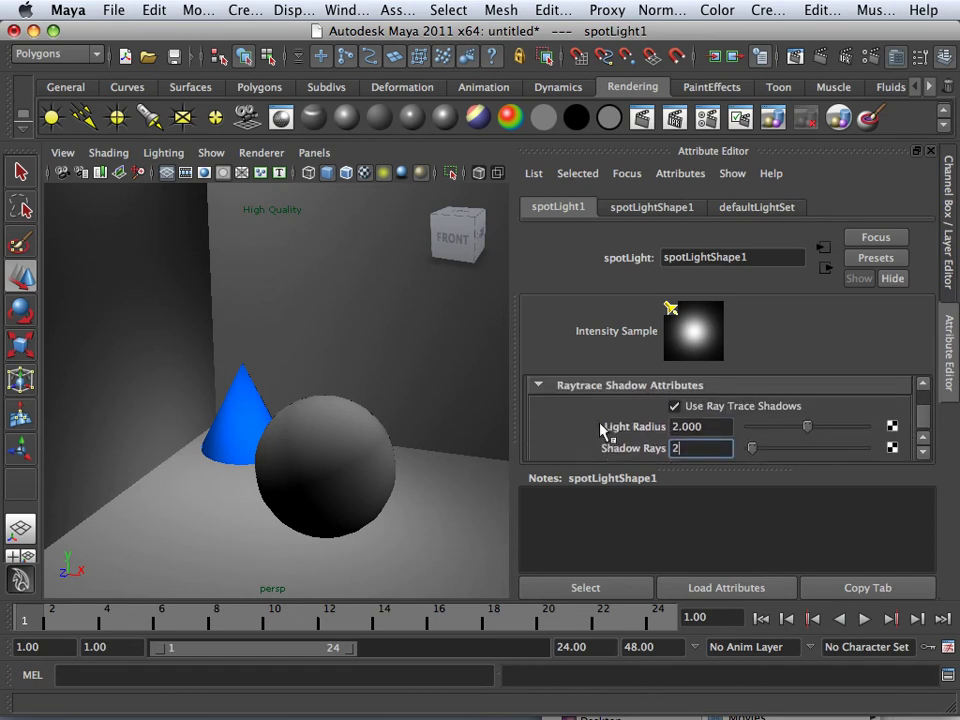
left_click(674, 407)
Step: Dolly the perspective view out to show the walls, floor grid and spotlight
key("w")
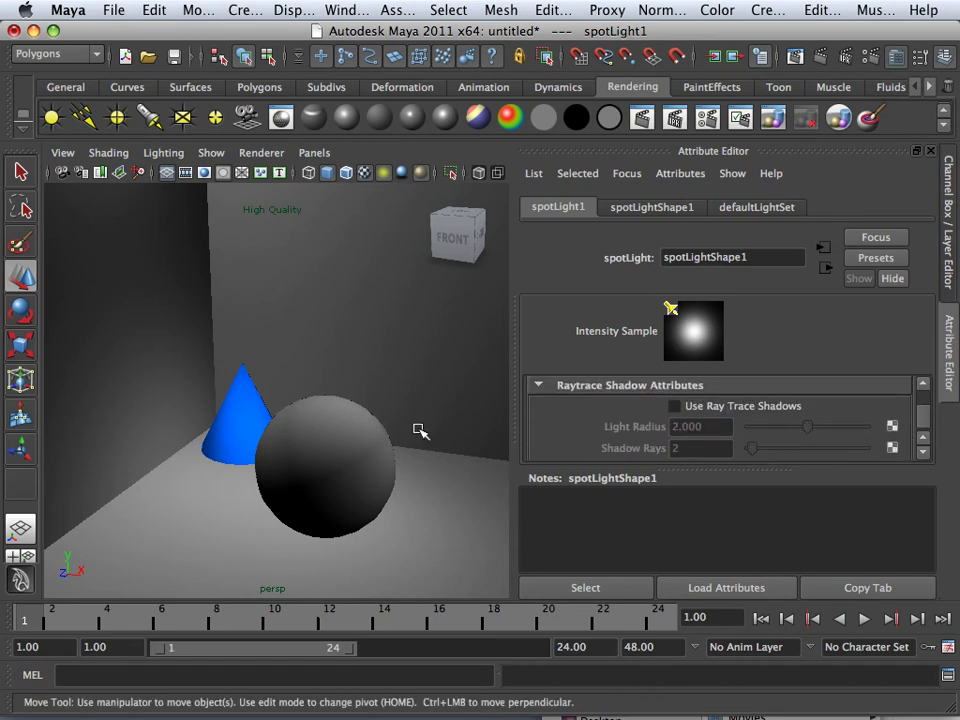
scroll(422, 428, "down", 5)
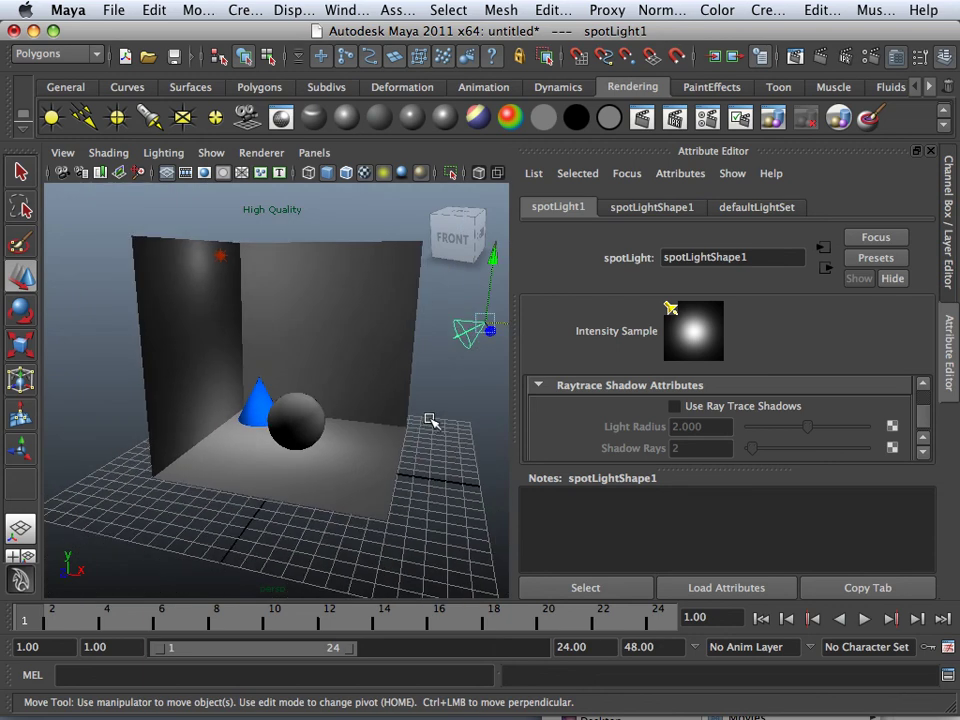